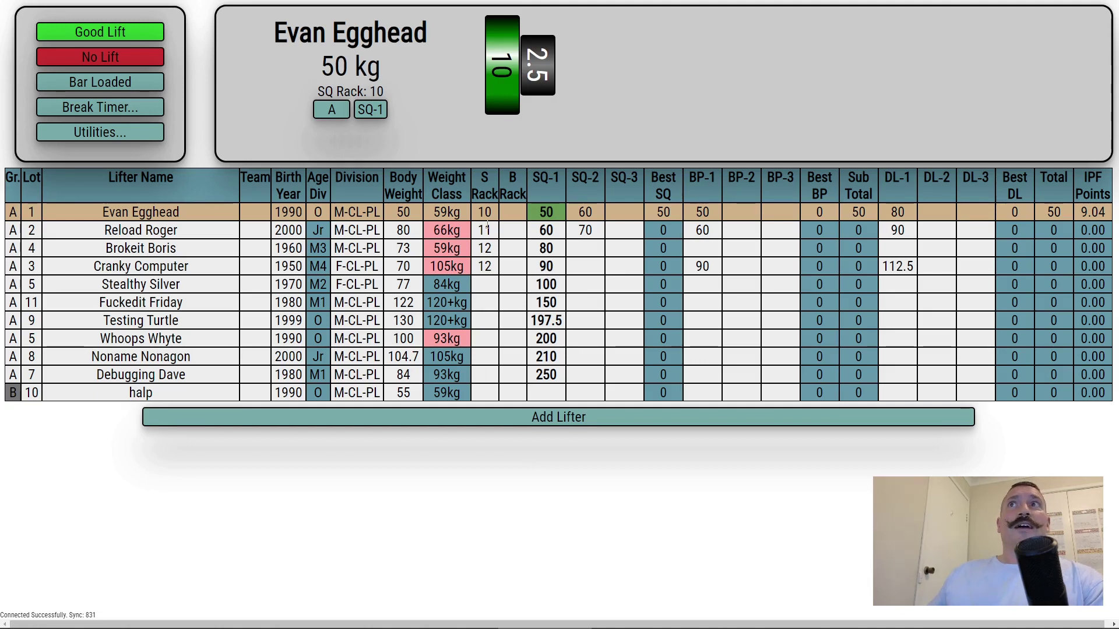
Step: Move down the body weight column from Evan Egghead to Stealthy Silver's entry
{"action": "left_click", "coordinate": [415, 213]}
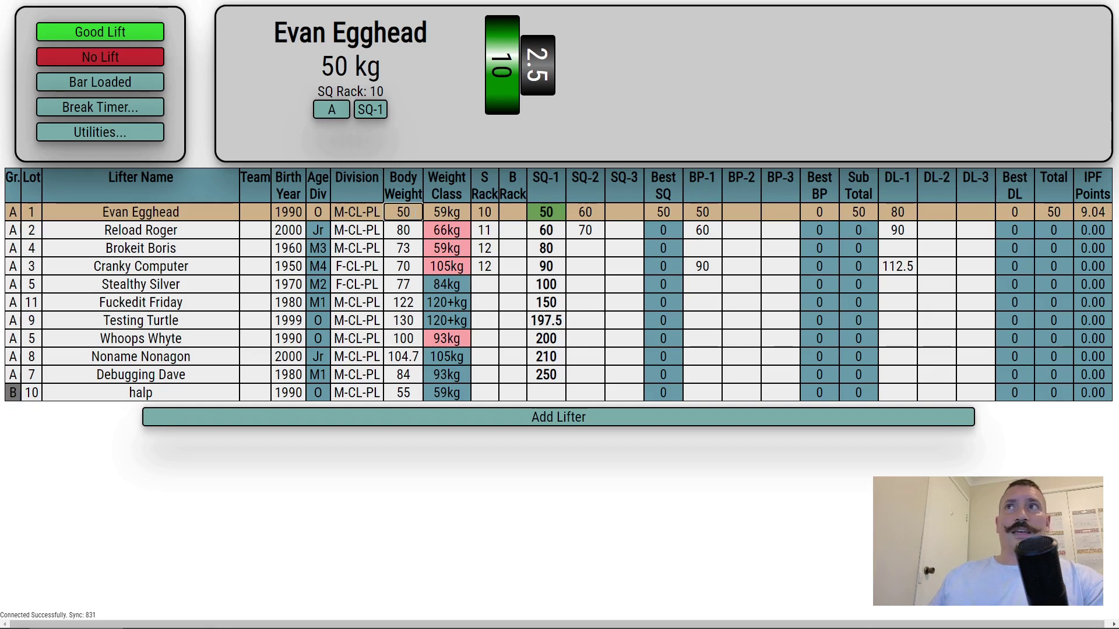
{"action": "key", "text": "Down"}
{"action": "key", "text": "Down"}
{"action": "key", "text": "Down"}
{"action": "key", "text": "Down"}
{"action": "key", "text": "Down"}
{"action": "key", "text": "Down"}
{"action": "key", "text": "Down"}
{"action": "key", "text": "Down"}
{"action": "key", "text": "Down"}
{"action": "key", "text": "Down"}
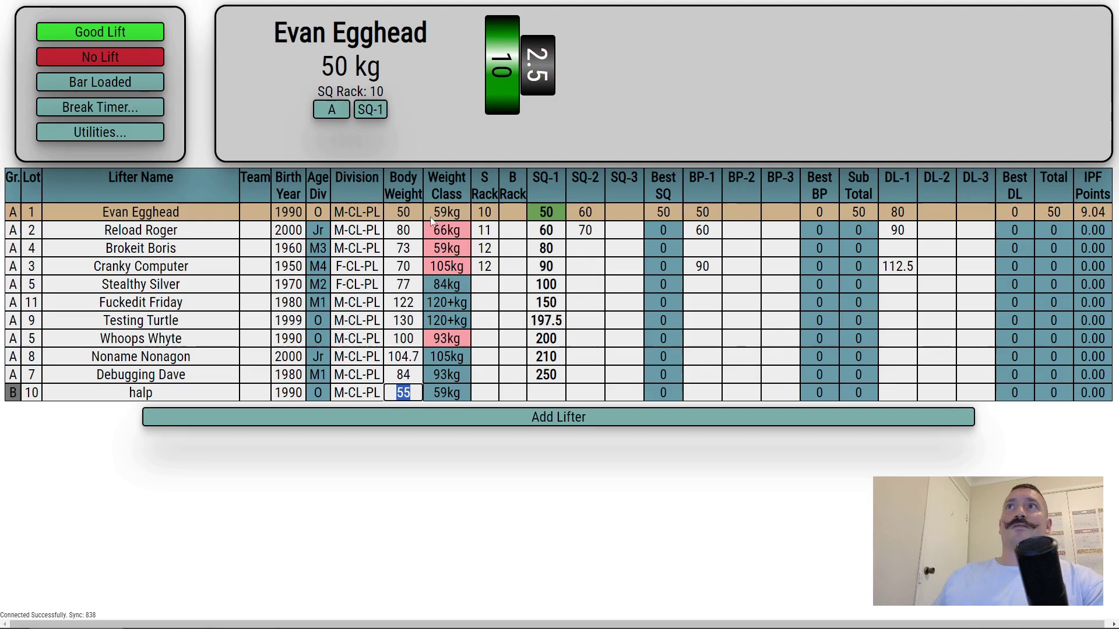
{"action": "left_click", "coordinate": [398, 232]}
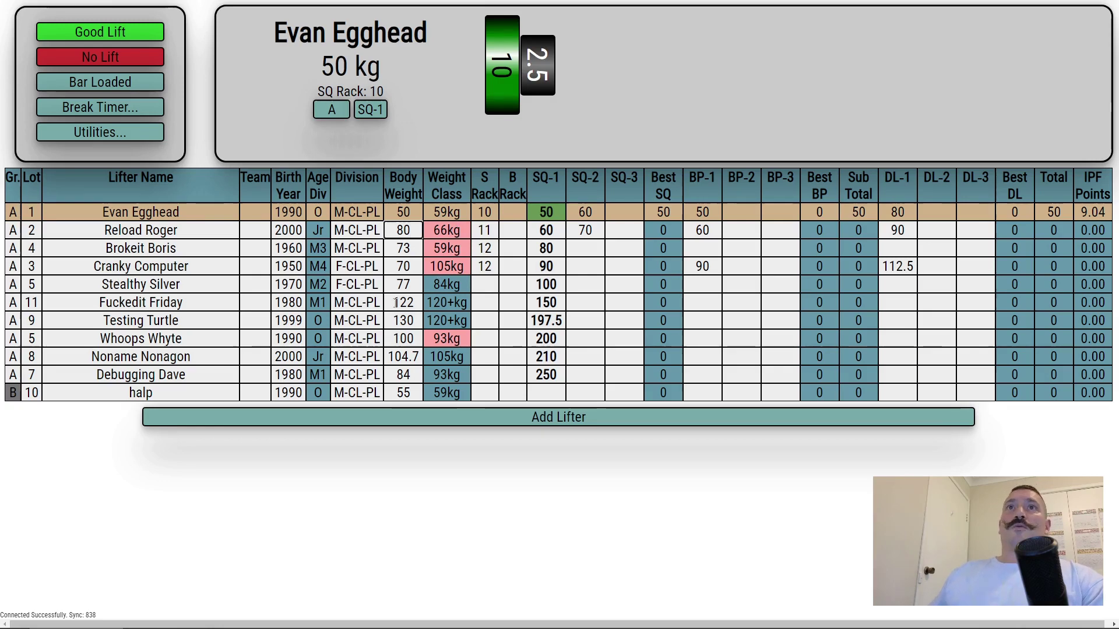
{"action": "left_click", "coordinate": [403, 284]}
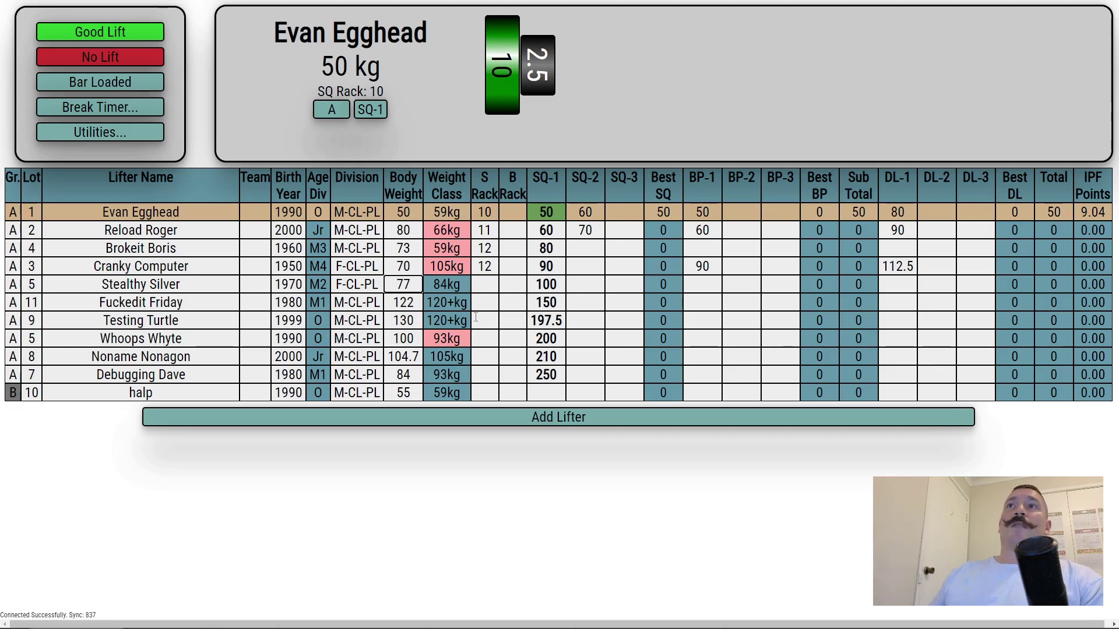
Step: Set Stealthy Silver's weight class to 76kg and body weight to 62
{"action": "left_click", "coordinate": [458, 281]}
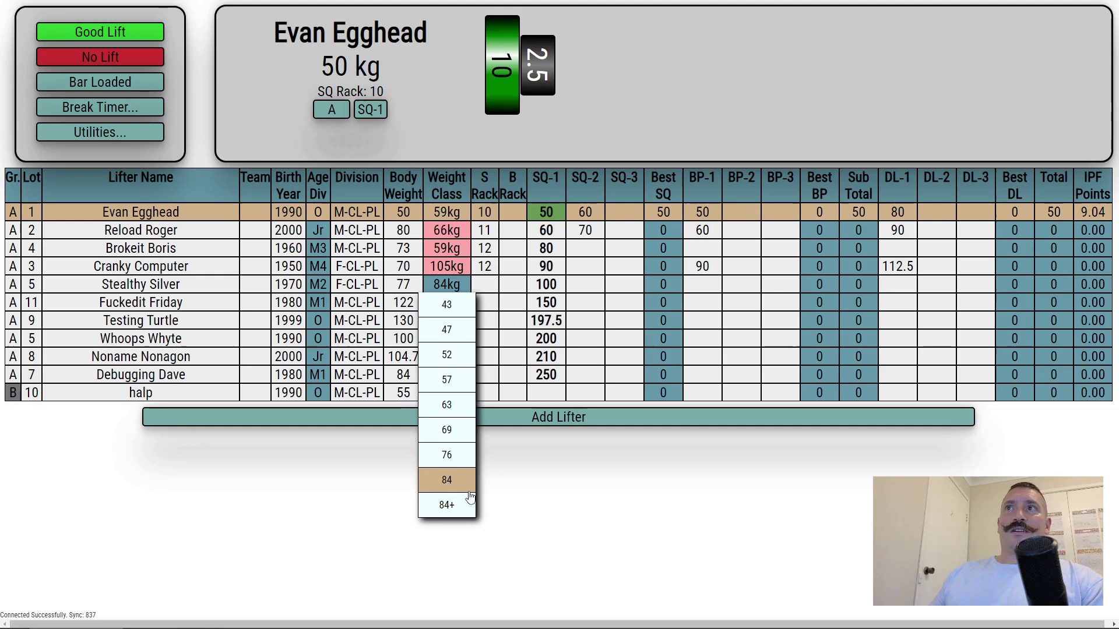
{"action": "left_click", "coordinate": [460, 462]}
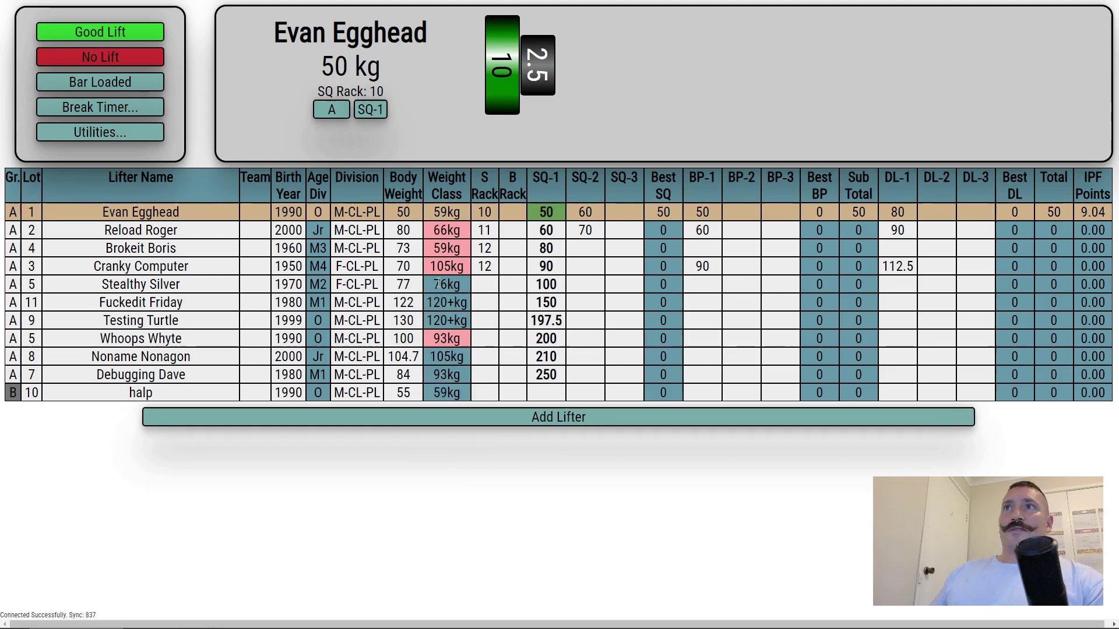
{"action": "left_click", "coordinate": [417, 290]}
{"action": "key", "text": "Return"}
{"action": "left_click", "coordinate": [417, 289]}
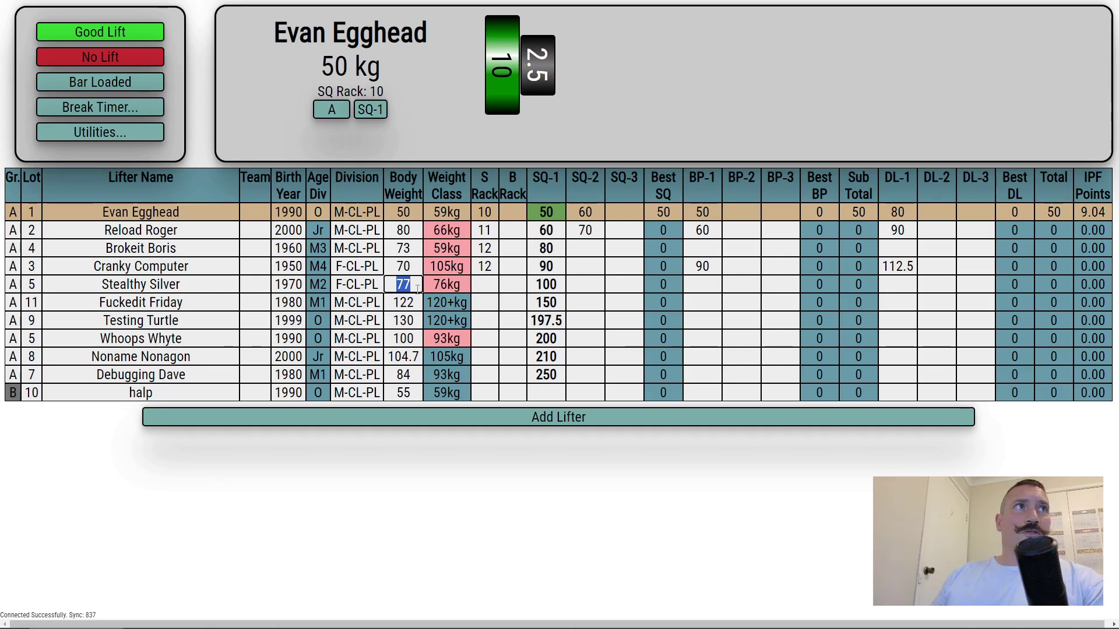
{"action": "type", "text": "76"}
{"action": "key", "text": "Return"}
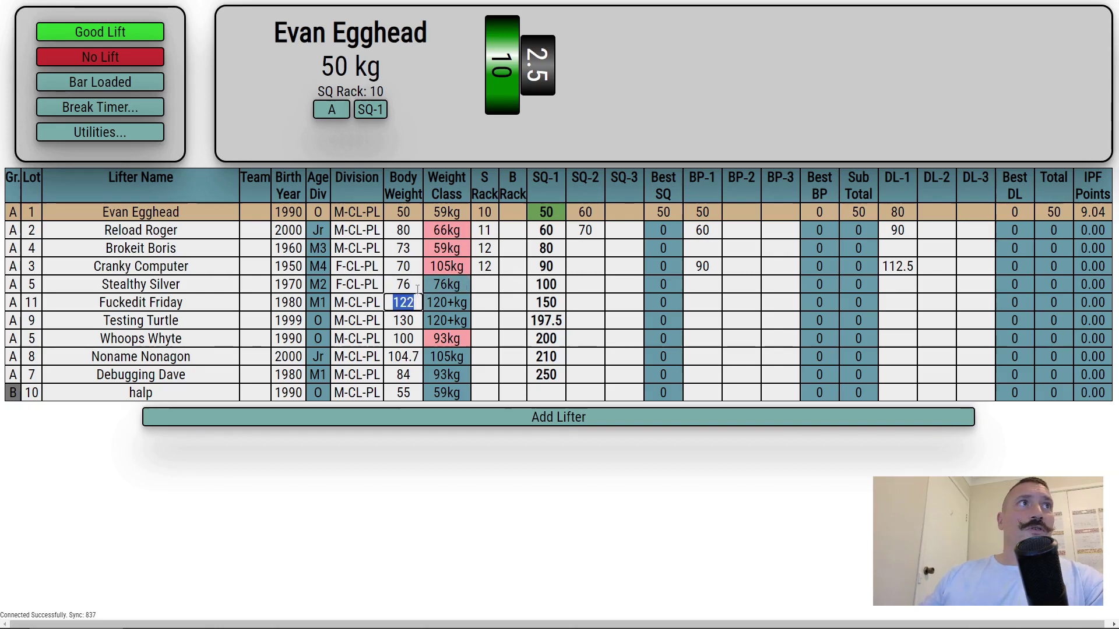
{"action": "left_click", "coordinate": [417, 290]}
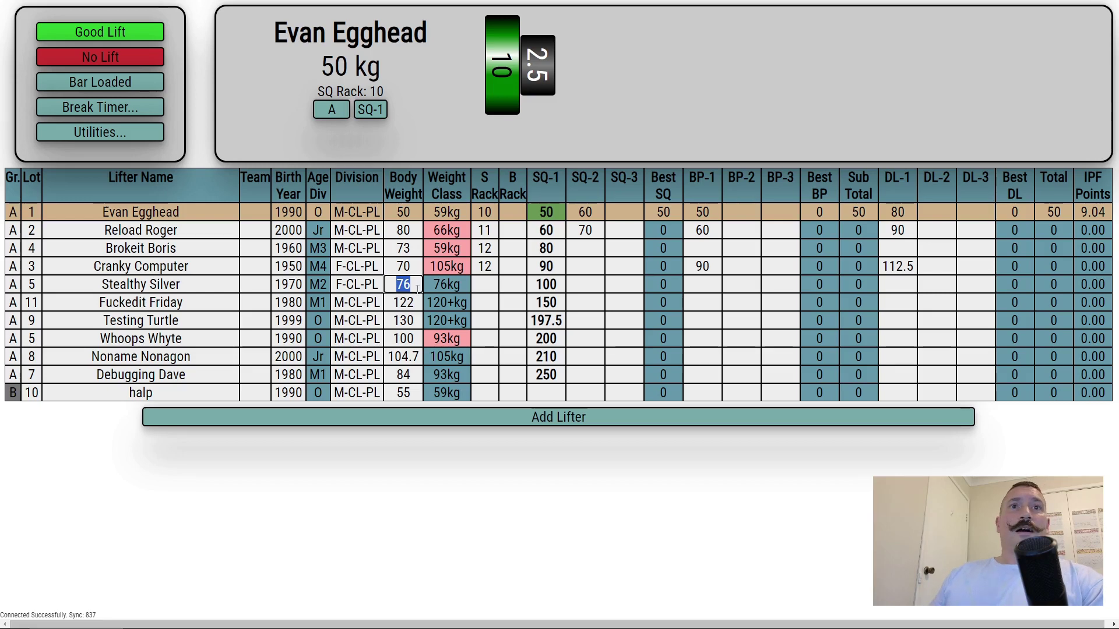
{"action": "type", "text": "62"}
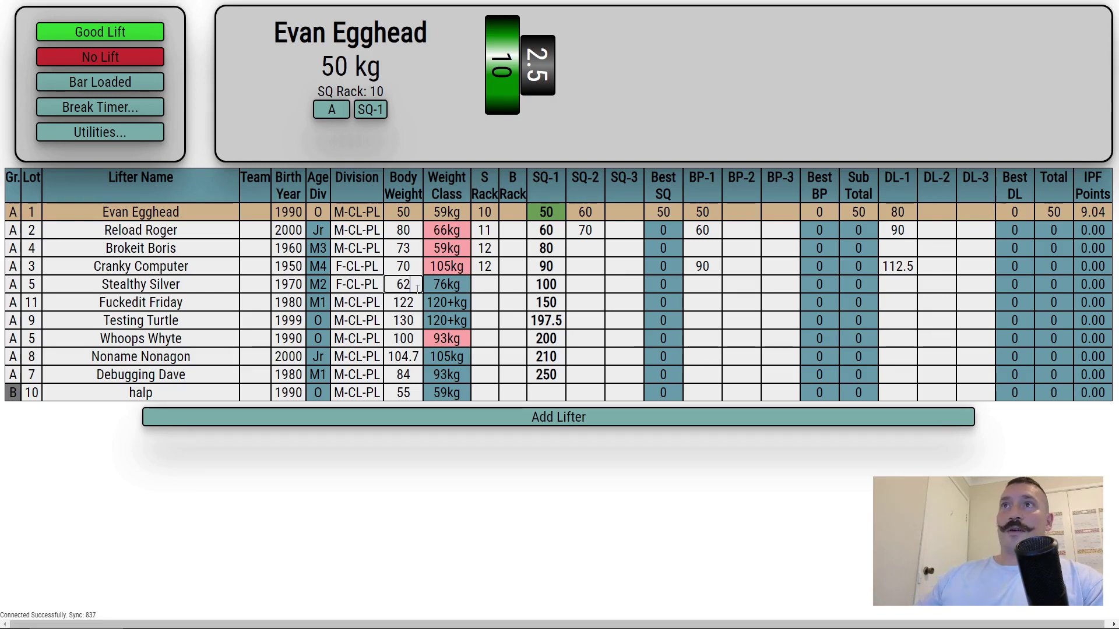
{"action": "key", "text": "Return"}
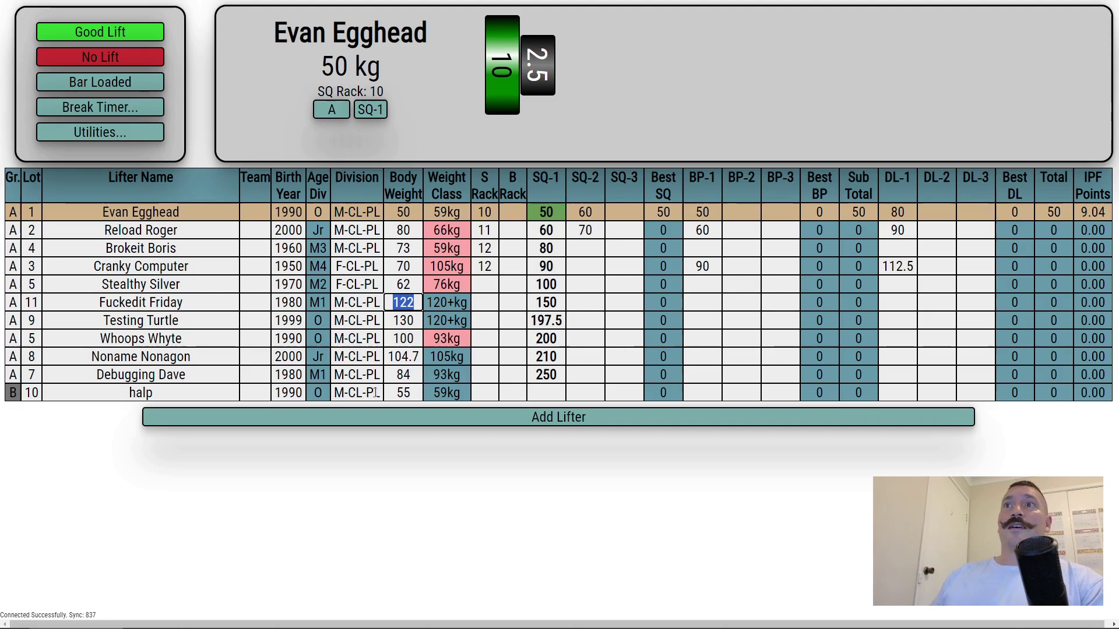
Step: Enter 80 as halp's body weight in the 83kg class
{"action": "key", "text": "Return"}
{"action": "key", "text": "Return"}
{"action": "key", "text": "Return"}
{"action": "key", "text": "Return"}
{"action": "key", "text": "Return"}
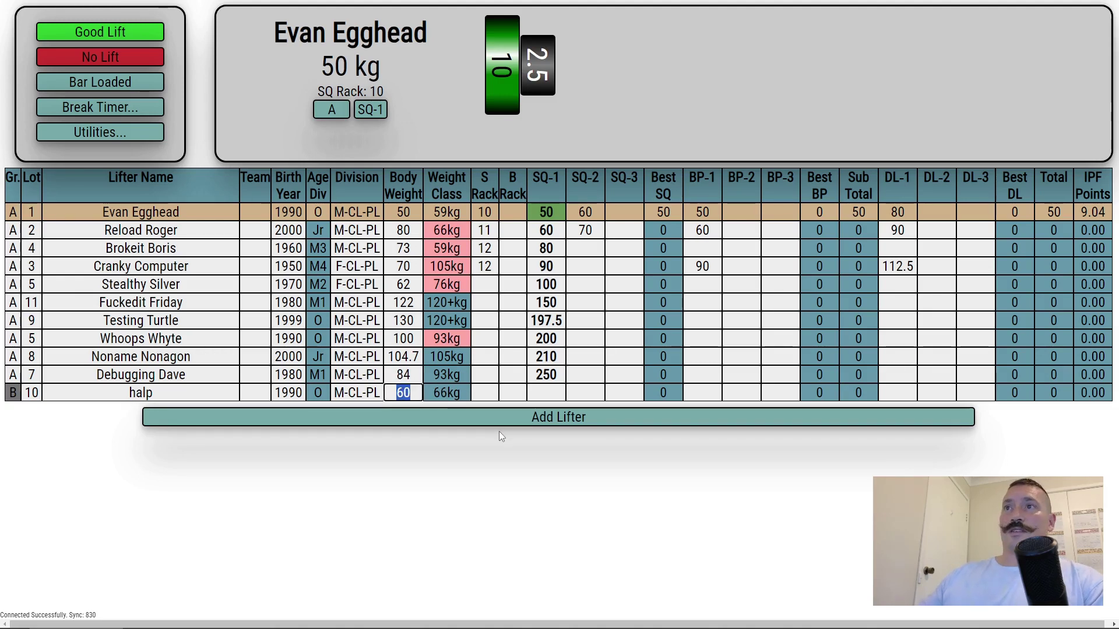
{"action": "type", "text": "74"}
{"action": "key", "text": "ctrl+a"}
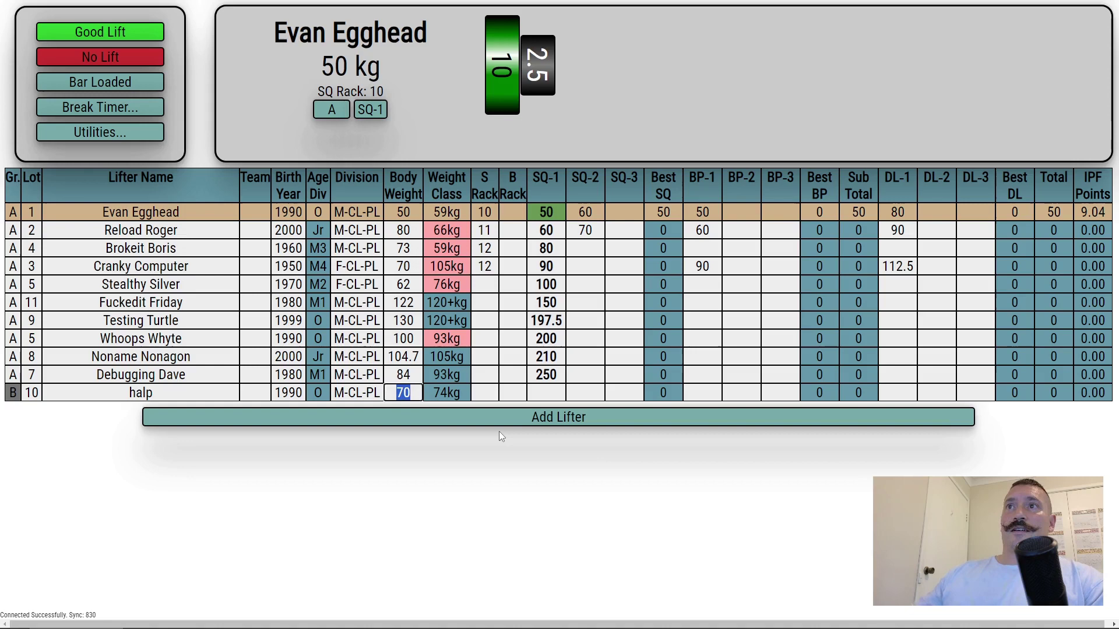
{"action": "type", "text": "80"}
{"action": "key", "text": "Return"}
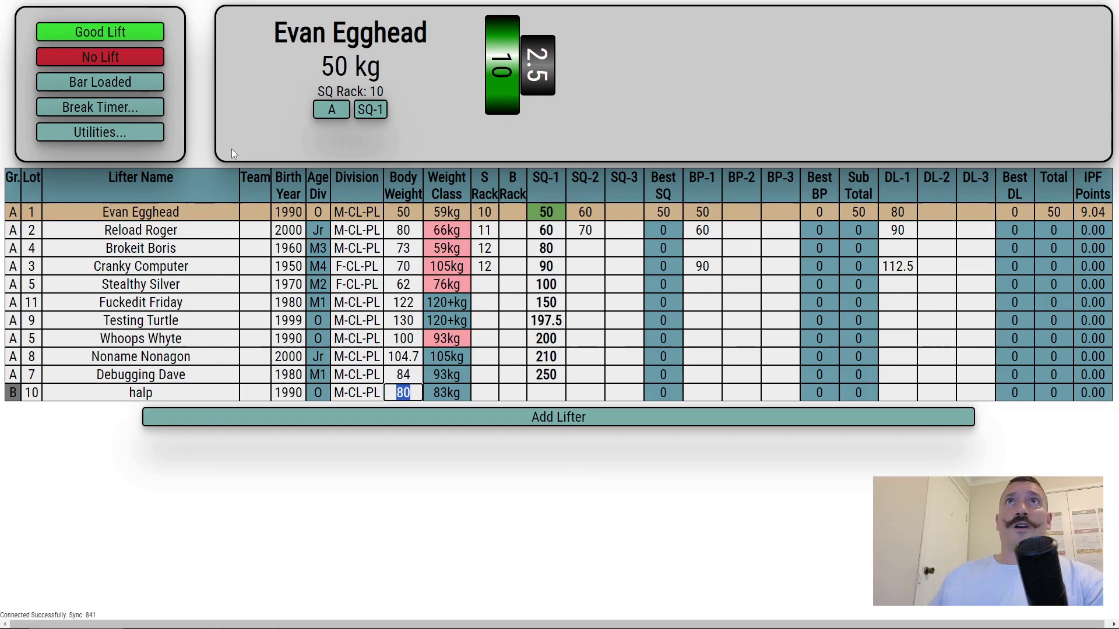
Step: Start a 3-minute break countdown, then clear the break timer
{"action": "left_click", "coordinate": [117, 111]}
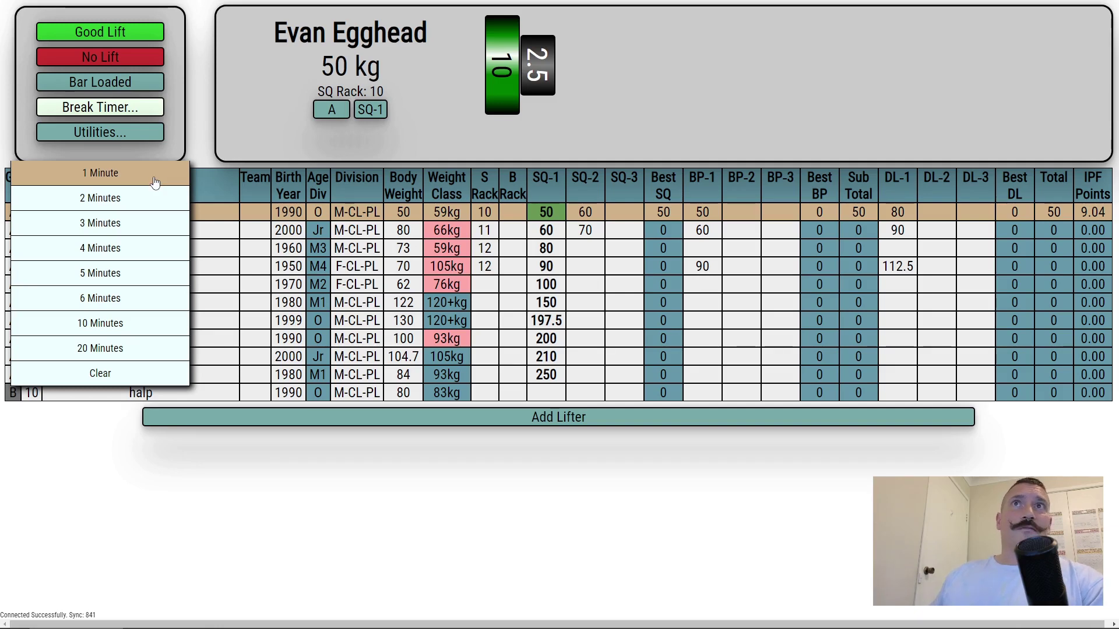
{"action": "left_click", "coordinate": [143, 231]}
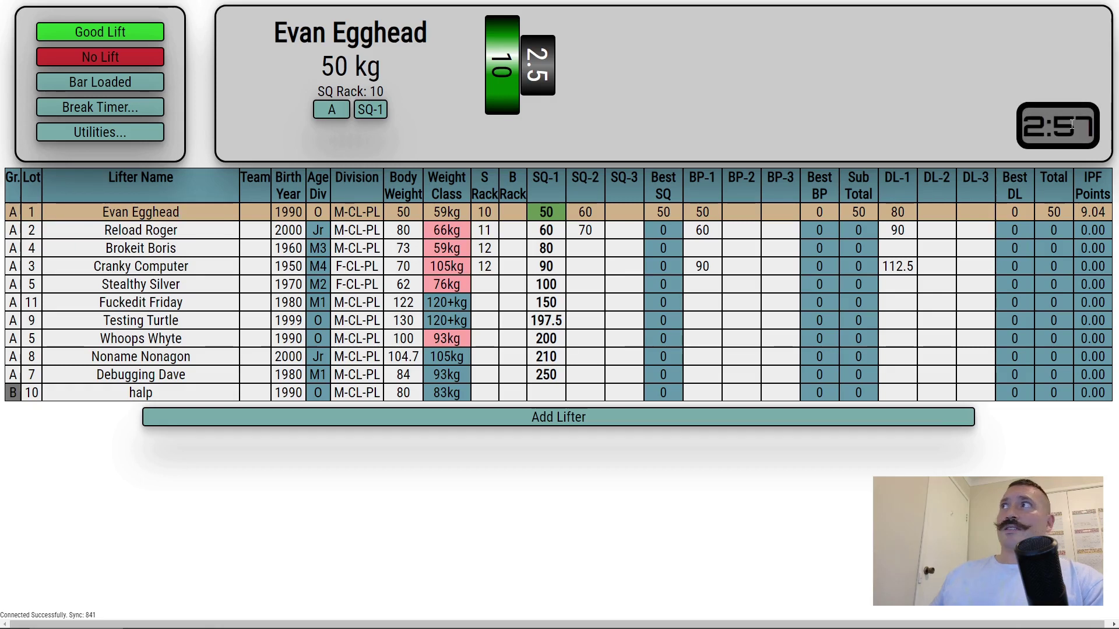
{"action": "left_click", "coordinate": [140, 107]}
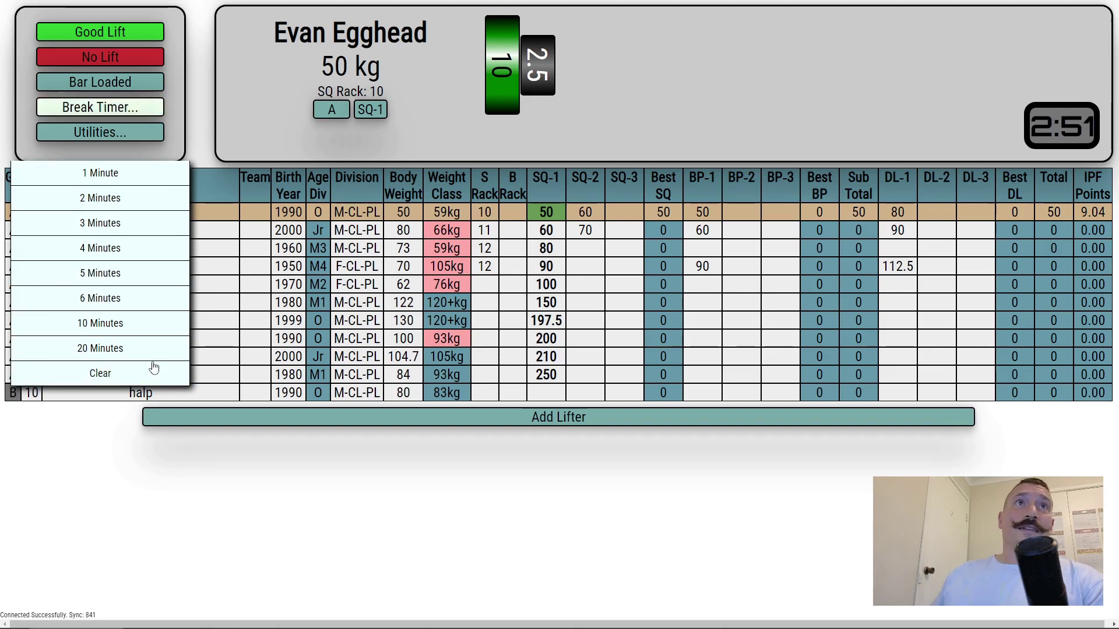
{"action": "left_click", "coordinate": [103, 373]}
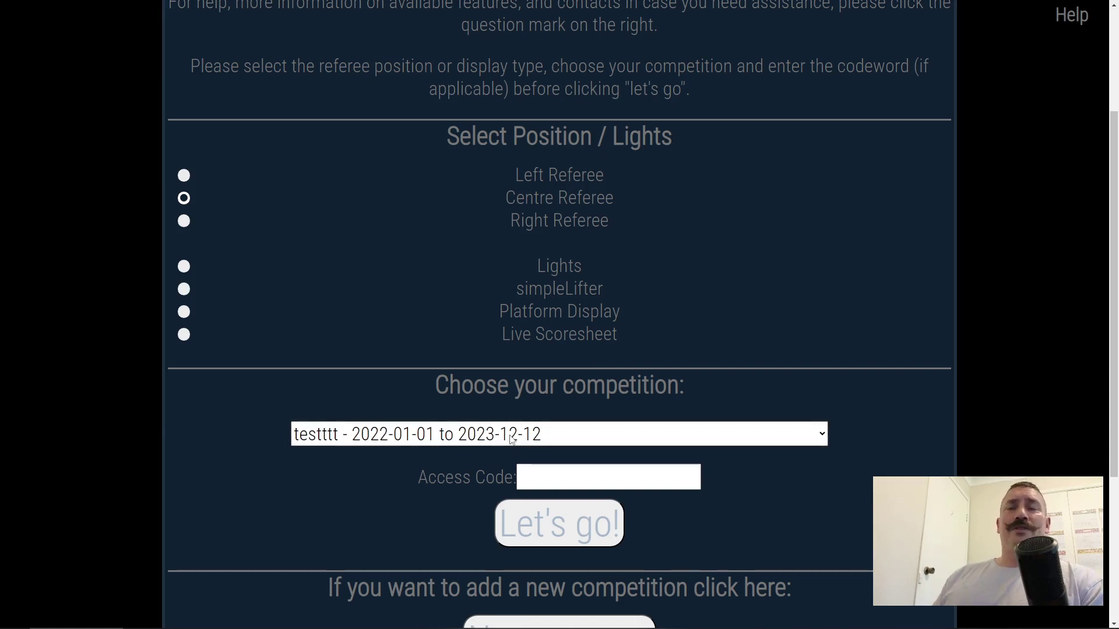
Step: Choose the multi comp competition (2023-11-25 to 2023-11-27) with the Live Scoresheet display
{"action": "left_click", "coordinate": [512, 438]}
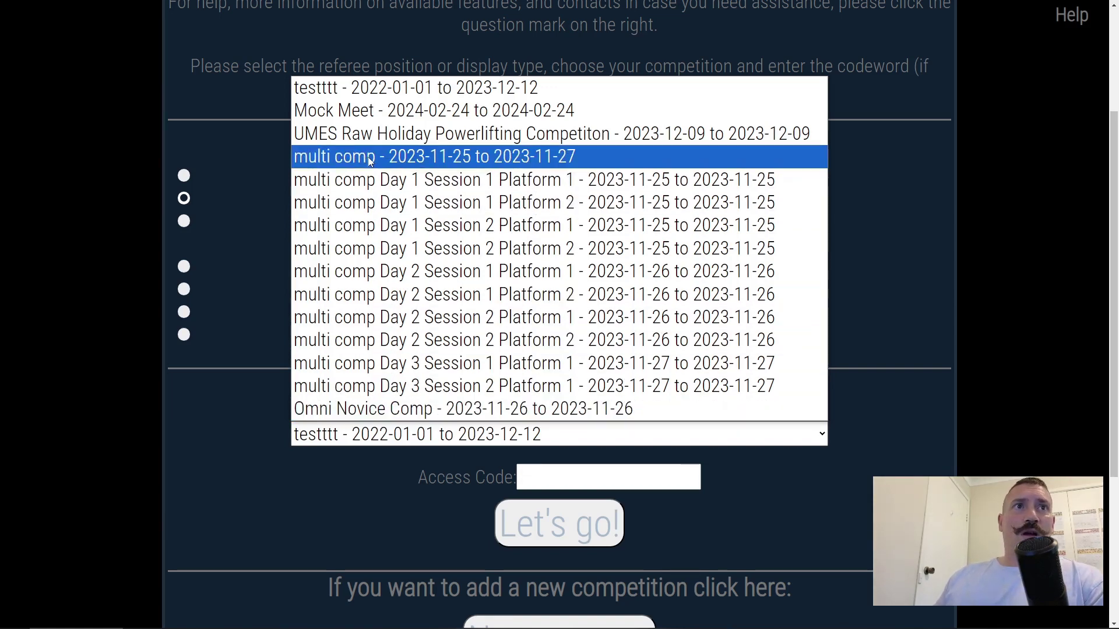
{"action": "left_click", "coordinate": [421, 156]}
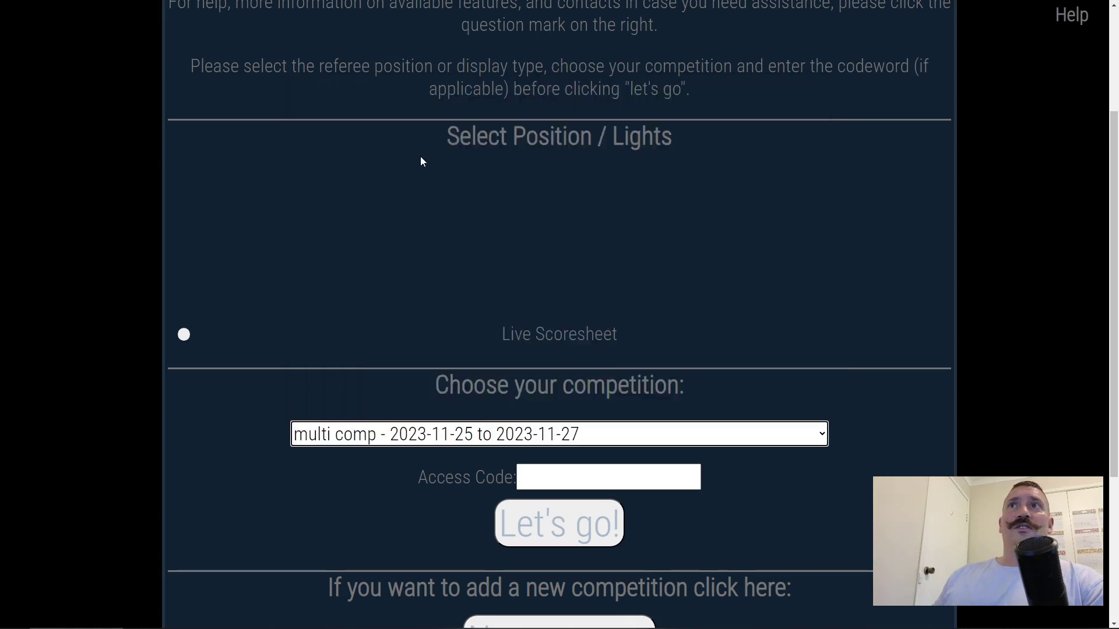
{"action": "left_click", "coordinate": [186, 336]}
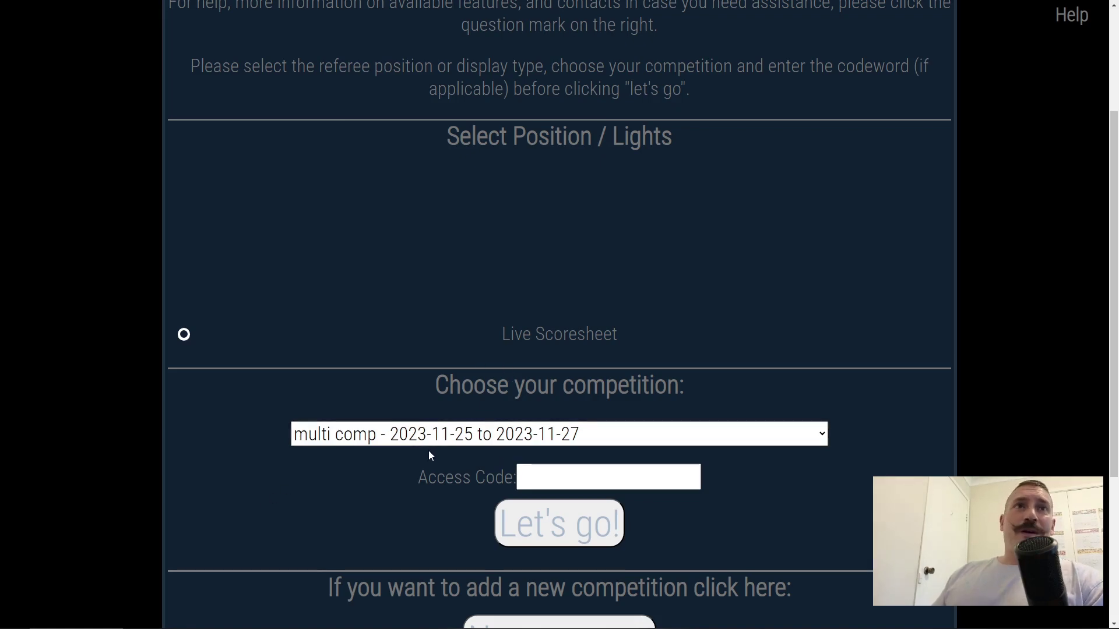
{"action": "left_click", "coordinate": [405, 436]}
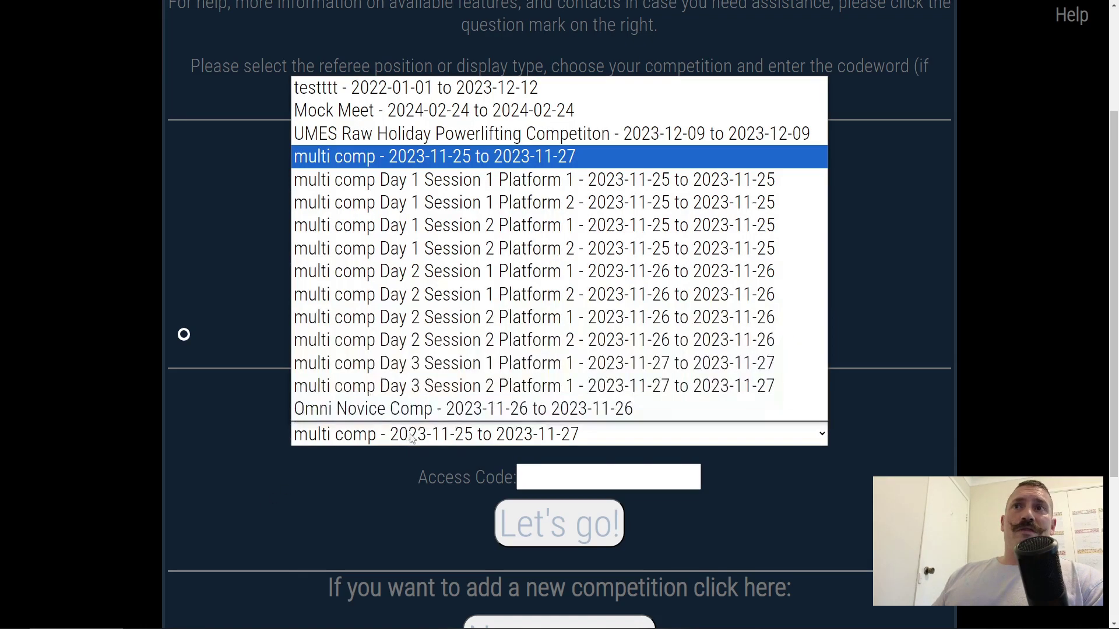
{"action": "left_click", "coordinate": [411, 158]}
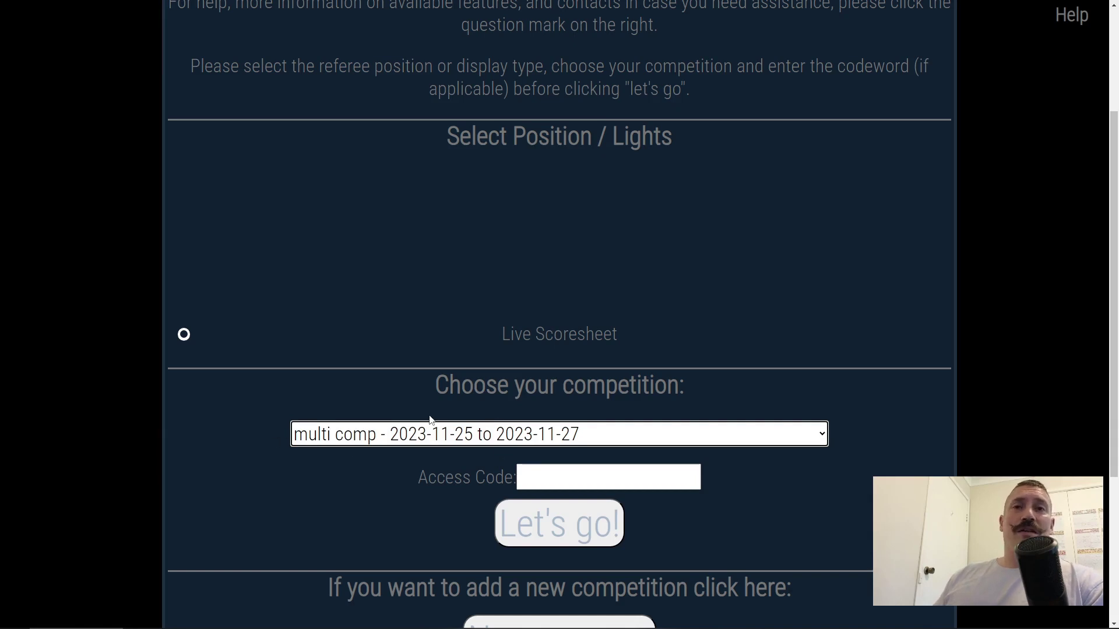
{"action": "scroll", "coordinate": [355, 368], "scroll_direction": "down", "scroll_amount": 2}
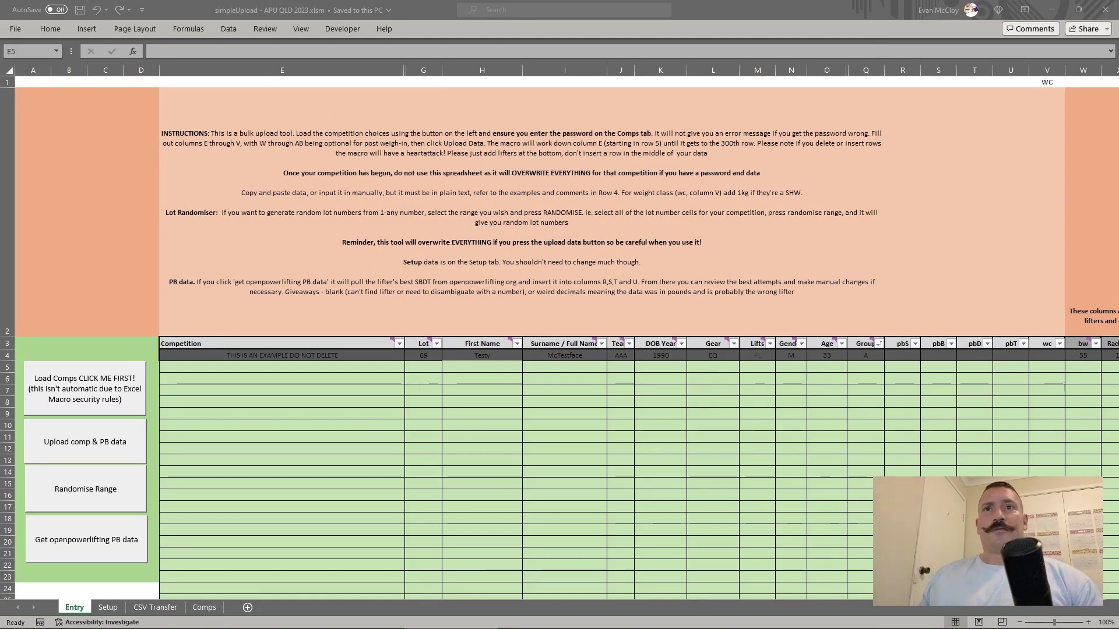
Step: On the Comps sheet, enter an access code in G14 for multi comp Day 1 Session 1 Platform 1
{"action": "key", "text": "alt+Tab"}
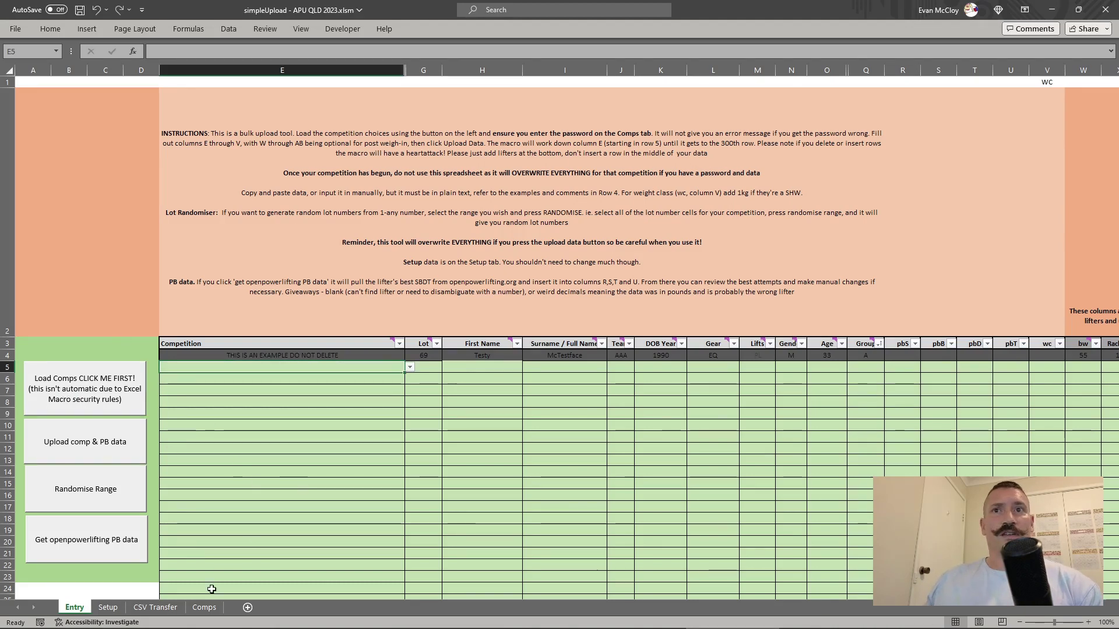
{"action": "left_click", "coordinate": [203, 608]}
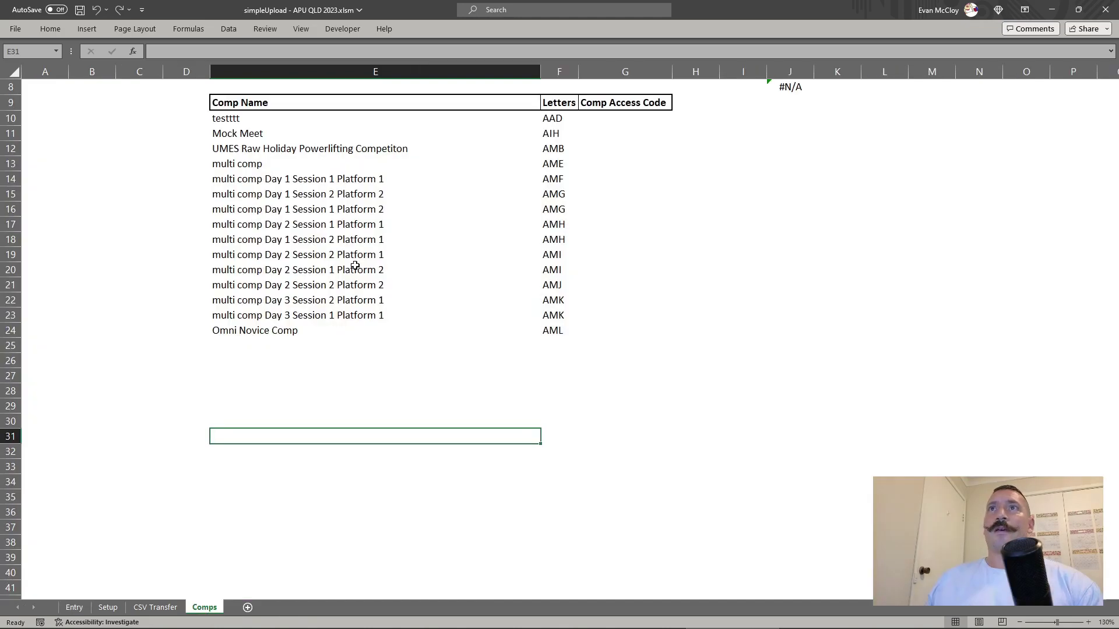
{"action": "left_click_drag", "start_coordinate": [358, 185], "coordinate": [358, 313]}
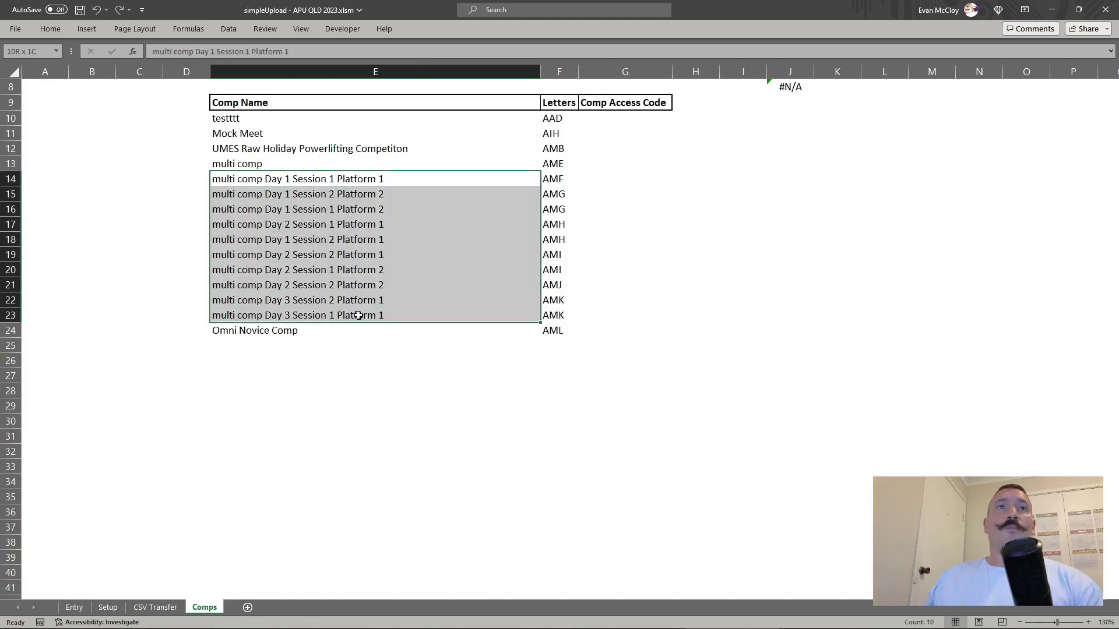
{"action": "left_click", "coordinate": [584, 183]}
{"action": "left_click_drag", "start_coordinate": [556, 179], "coordinate": [557, 241]}
{"action": "left_click", "coordinate": [608, 178]}
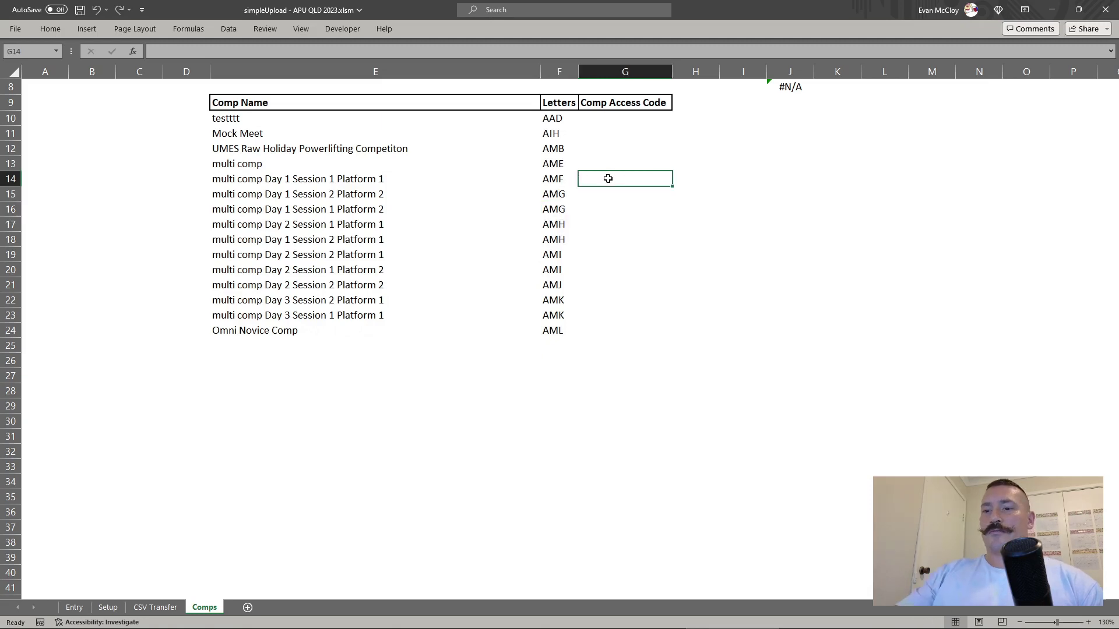
{"action": "type", "text": "p"}
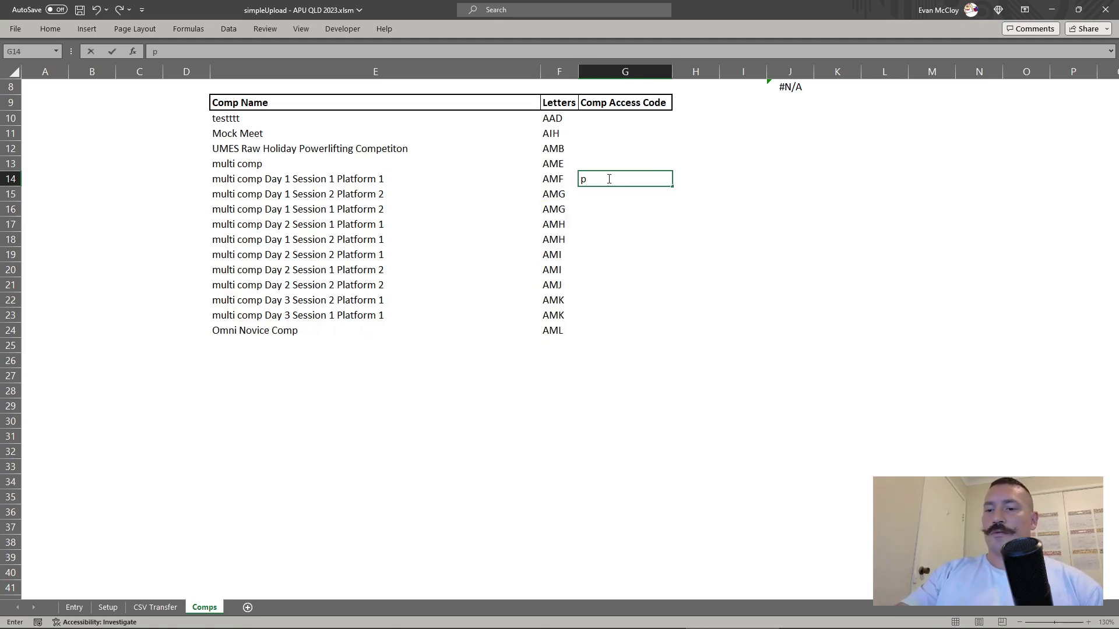
{"action": "type", "text": "assword"}
{"action": "key", "text": "Return"}
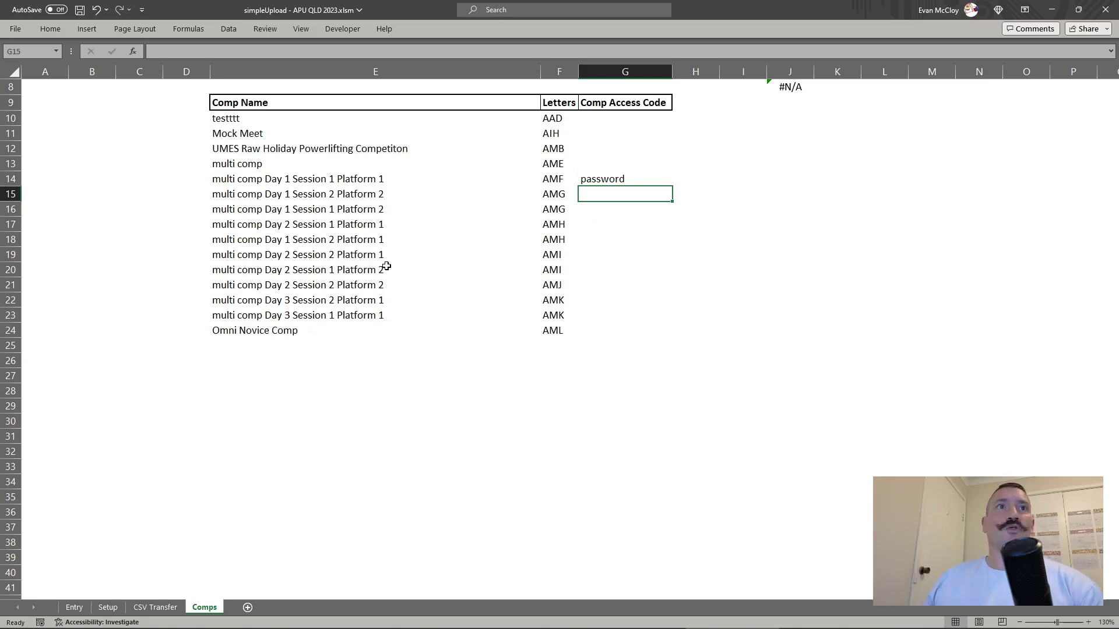
{"action": "left_click_drag", "start_coordinate": [361, 183], "coordinate": [609, 177]}
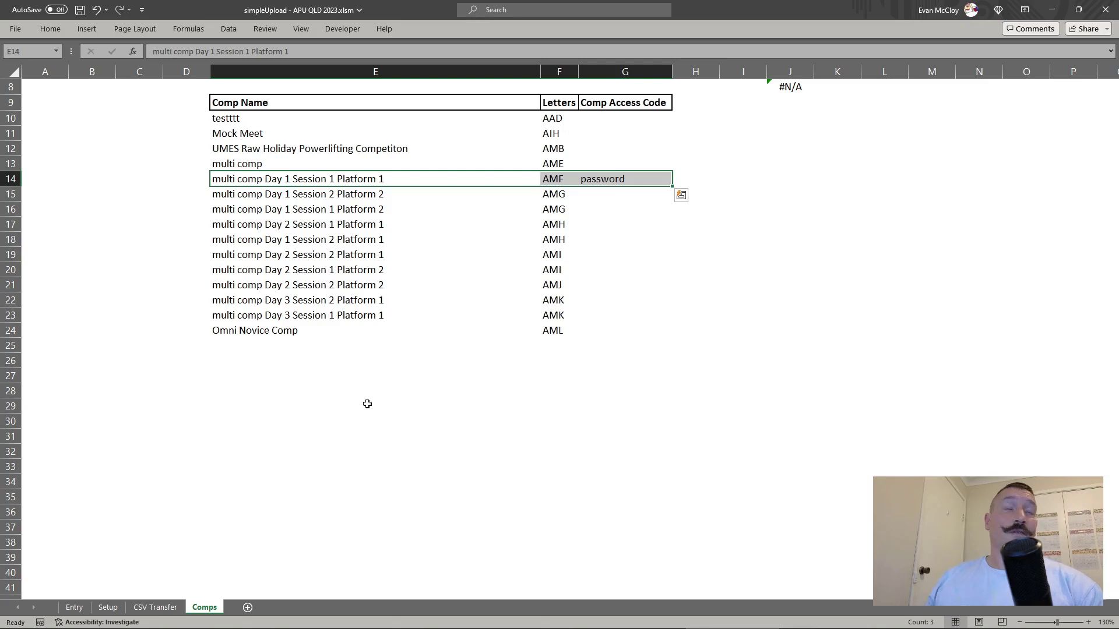
Step: On the Entry sheet, set E5 to multi comp Day 1 Session 1 Platform 1
{"action": "left_click", "coordinate": [79, 609]}
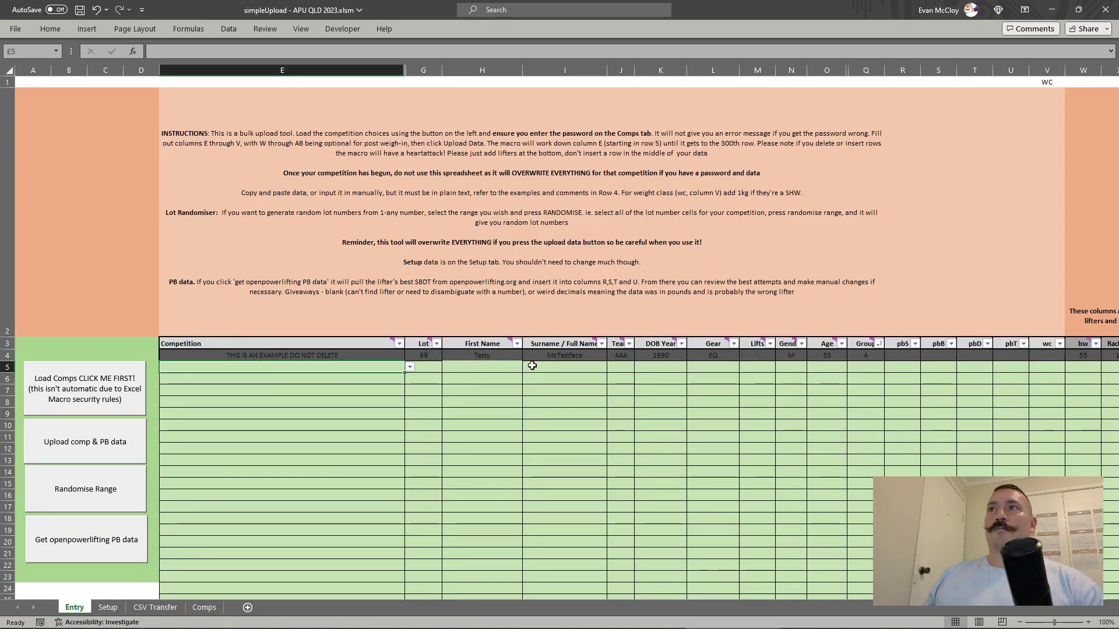
{"action": "left_click", "coordinate": [410, 367]}
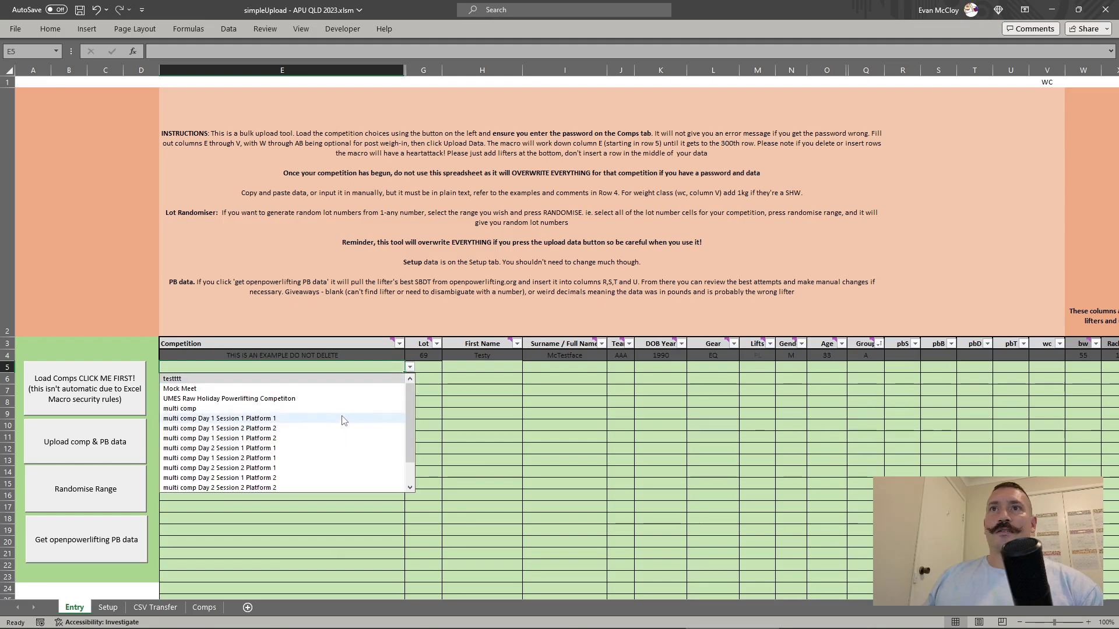
{"action": "left_click", "coordinate": [342, 420]}
Step: Enter weight class 93 in V5 and the lifter's full name in I5
{"action": "left_click", "coordinate": [555, 370]}
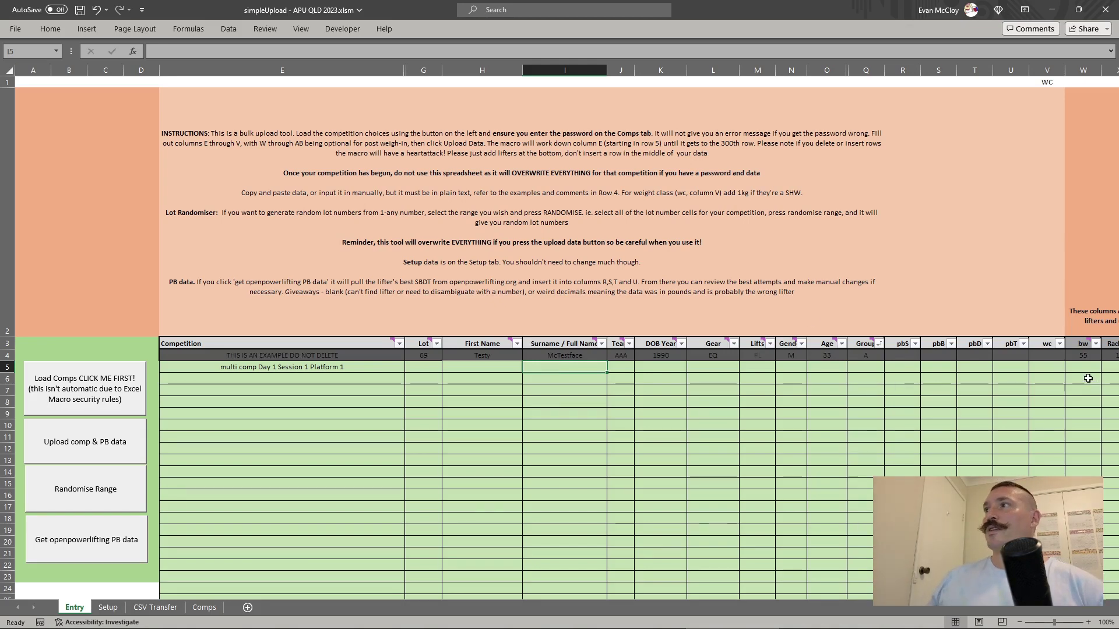
{"action": "left_click_drag", "start_coordinate": [890, 370], "coordinate": [998, 365]}
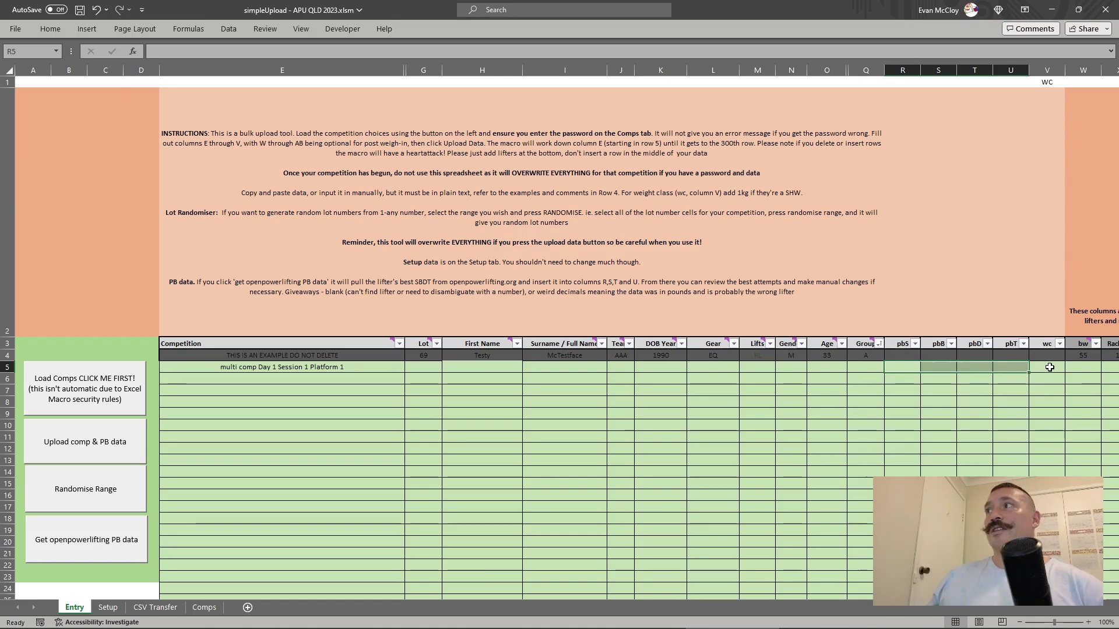
{"action": "left_click", "coordinate": [1050, 367]}
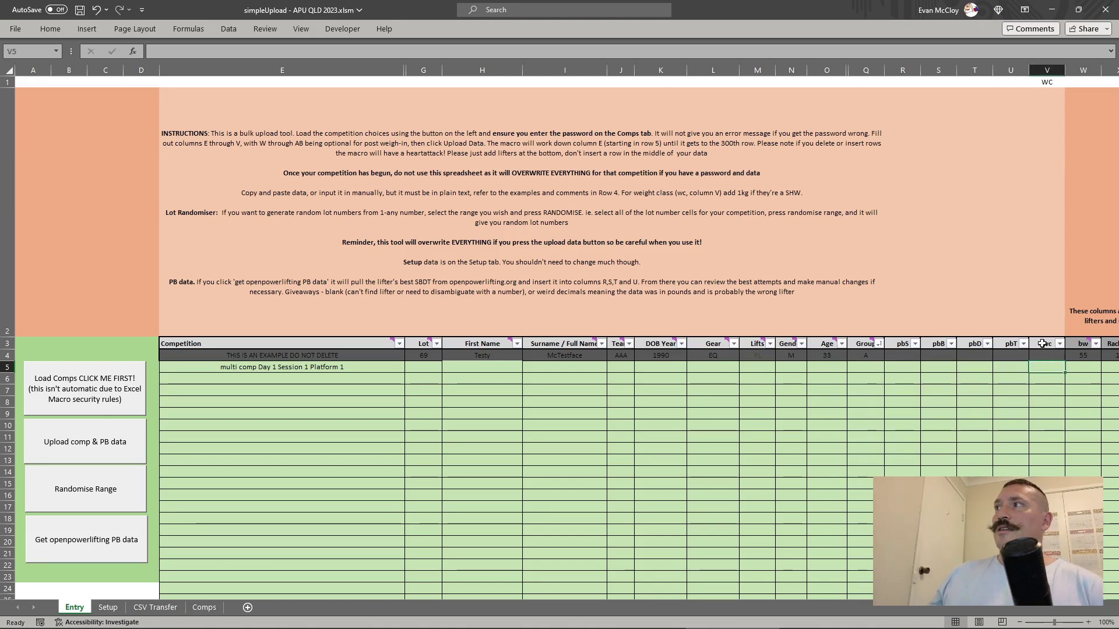
{"action": "left_click_drag", "start_coordinate": [1043, 344], "coordinate": [1048, 553]}
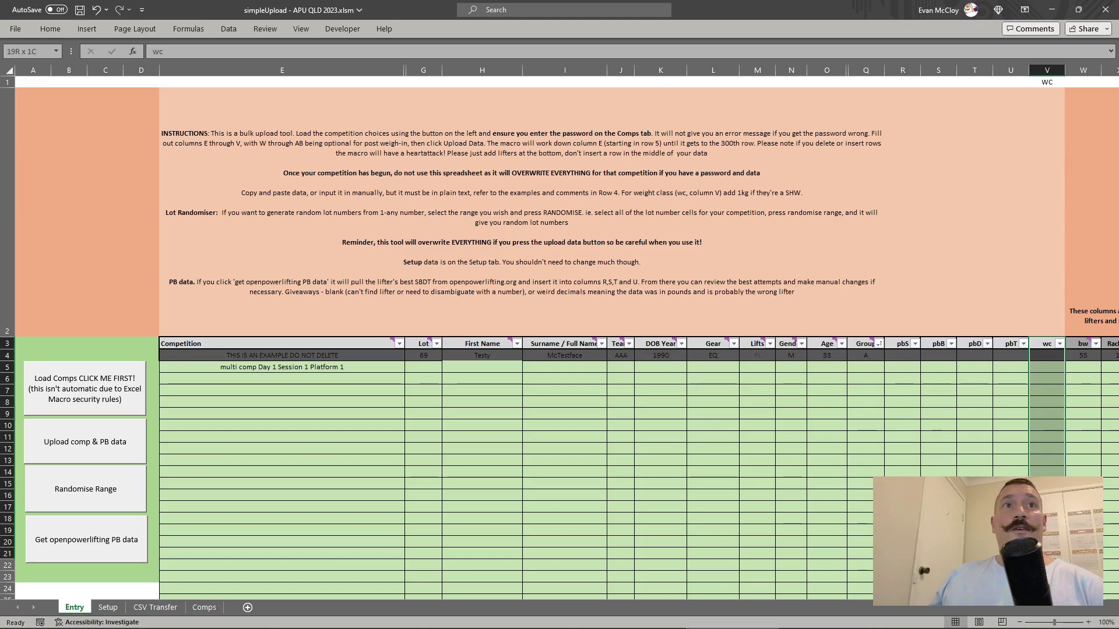
{"action": "left_click", "coordinate": [1049, 367]}
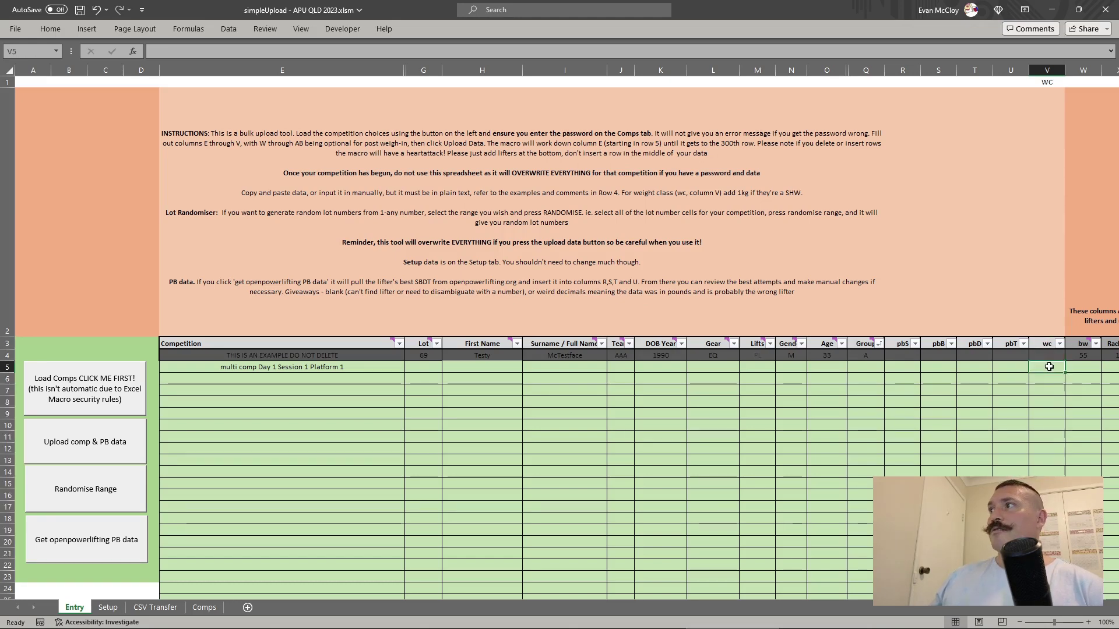
{"action": "type", "text": "93"}
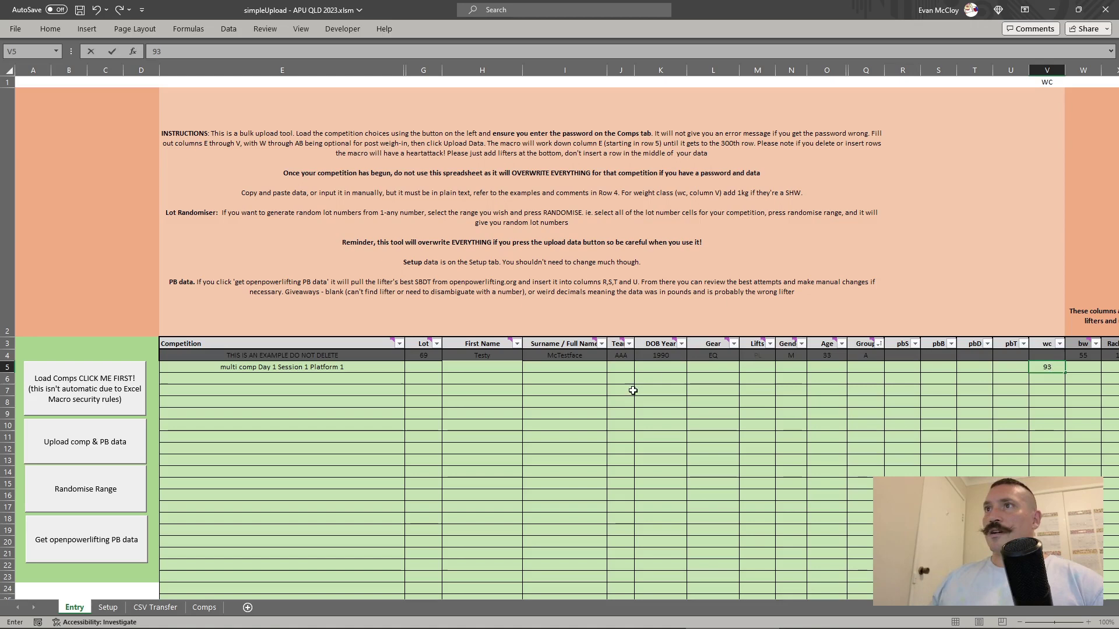
{"action": "left_click", "coordinate": [589, 371]}
{"action": "type", "text": "Eva"}
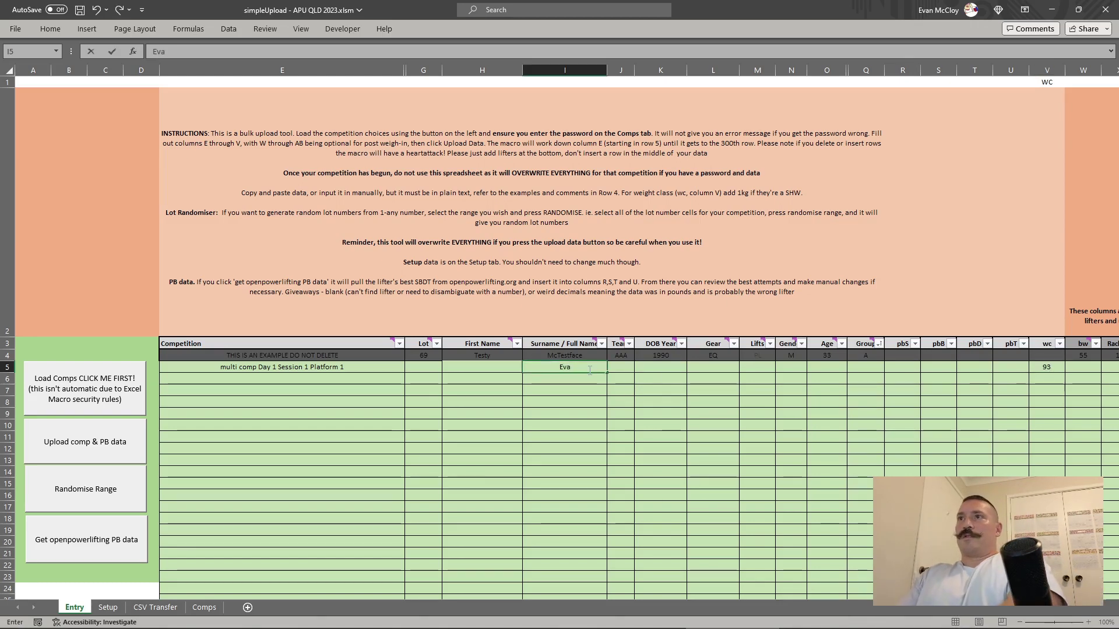
{"action": "type", "text": "n McCloy"}
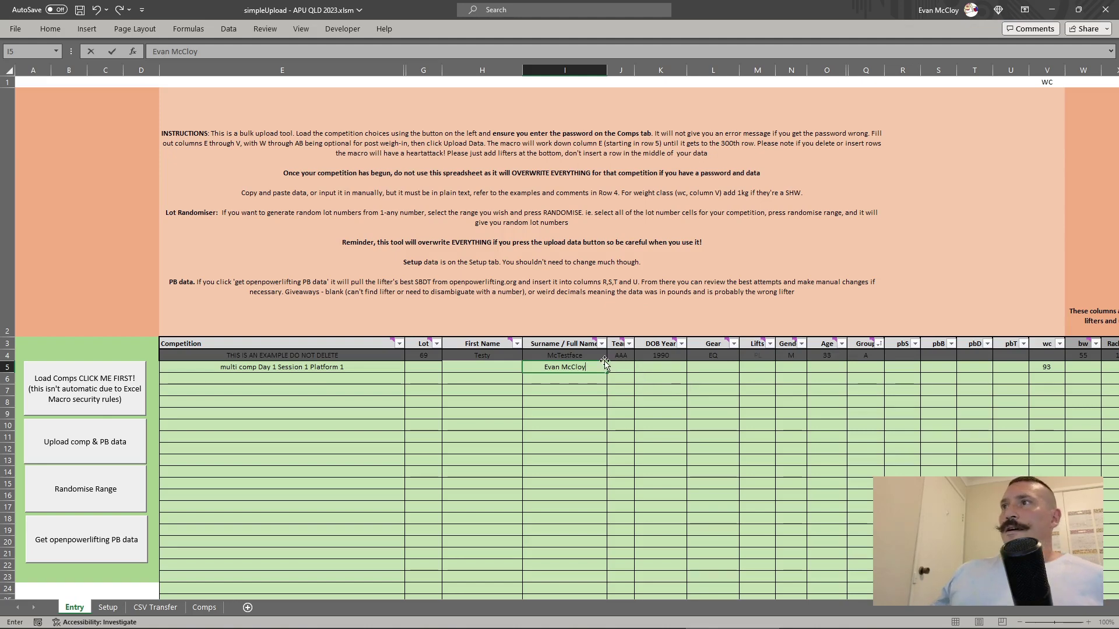
{"action": "left_click", "coordinate": [1044, 367]}
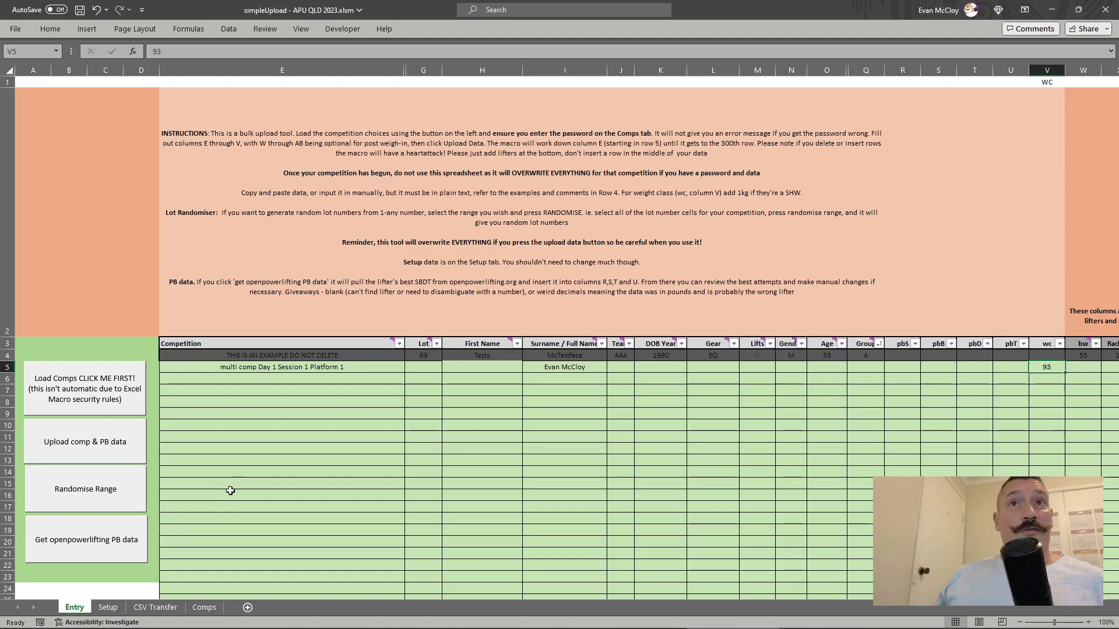
Step: Fetch openpowerlifting PBs into R5:U5: squat 280, bench 241, deadlift 265, total 762.5
{"action": "left_click", "coordinate": [85, 539]}
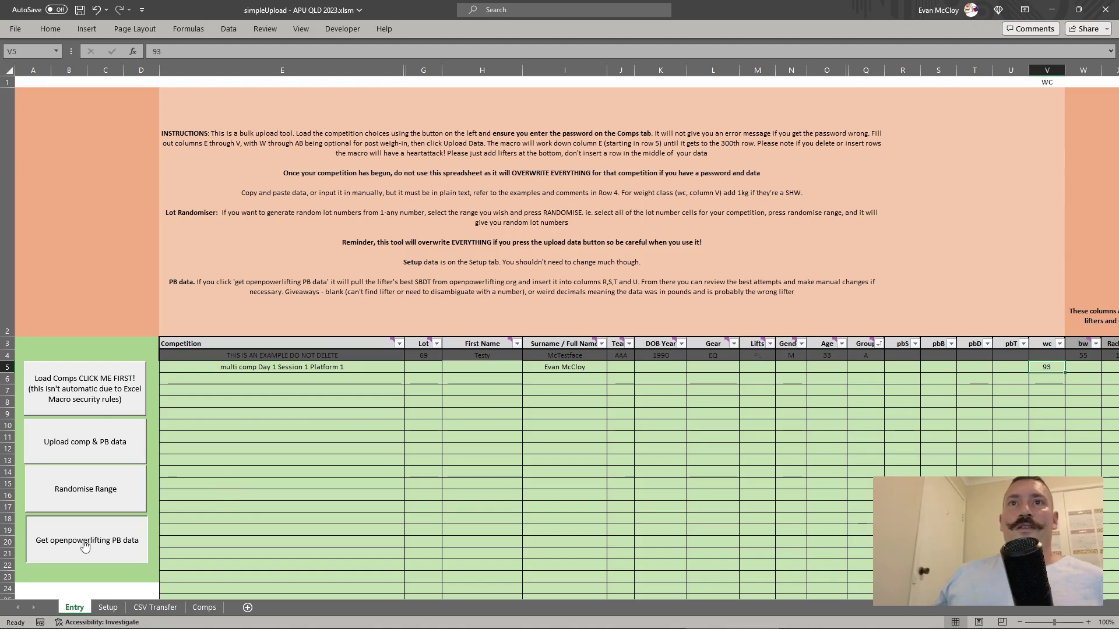
{"action": "key", "text": "Return"}
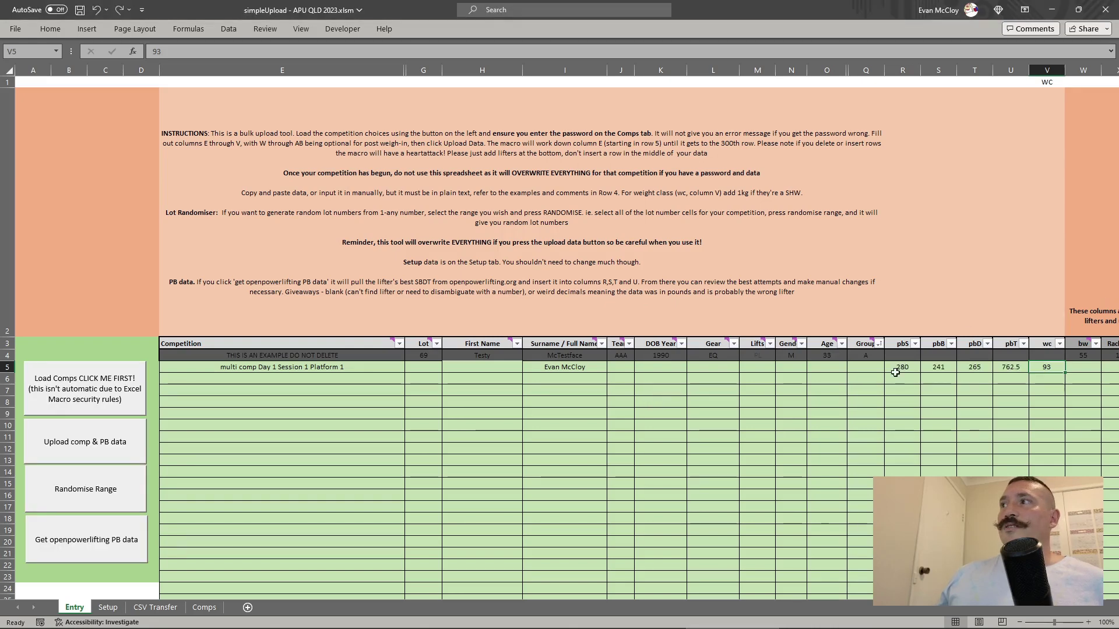
{"action": "left_click_drag", "start_coordinate": [895, 372], "coordinate": [1004, 368]}
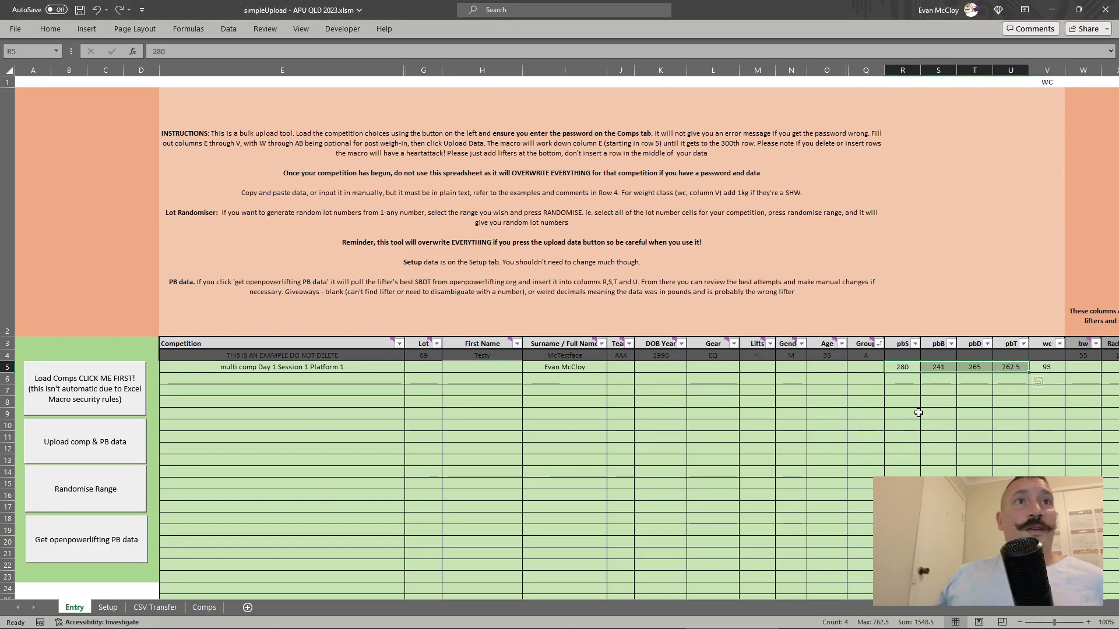
{"action": "left_click", "coordinate": [407, 392]}
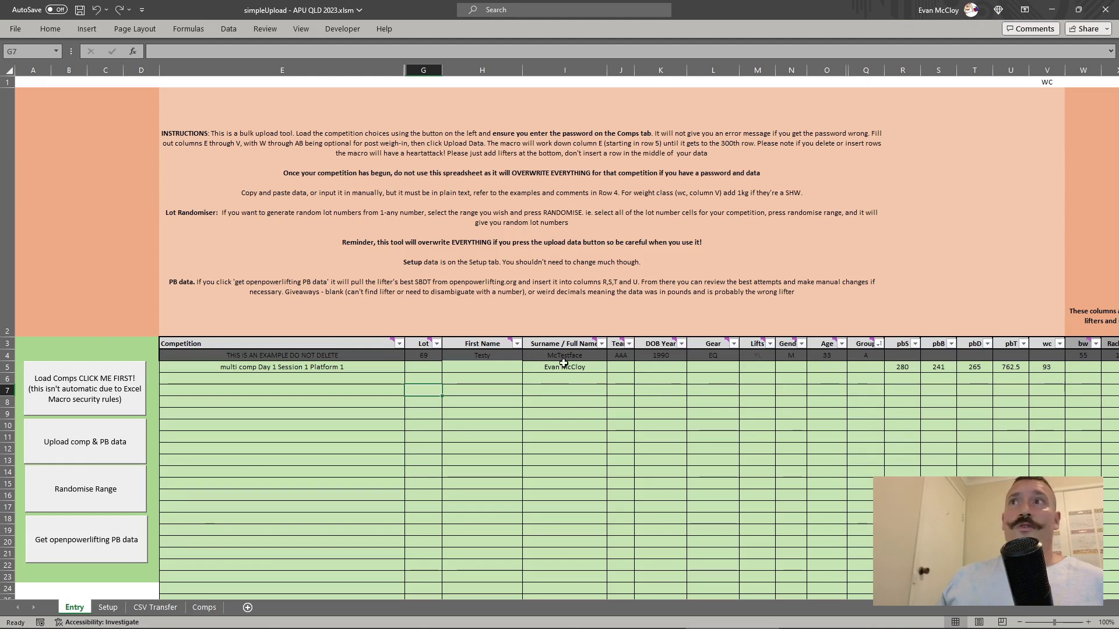
{"action": "left_click_drag", "start_coordinate": [575, 370], "coordinate": [570, 496]}
{"action": "scroll", "coordinate": [567, 501], "scroll_direction": "up", "scroll_amount": 15}
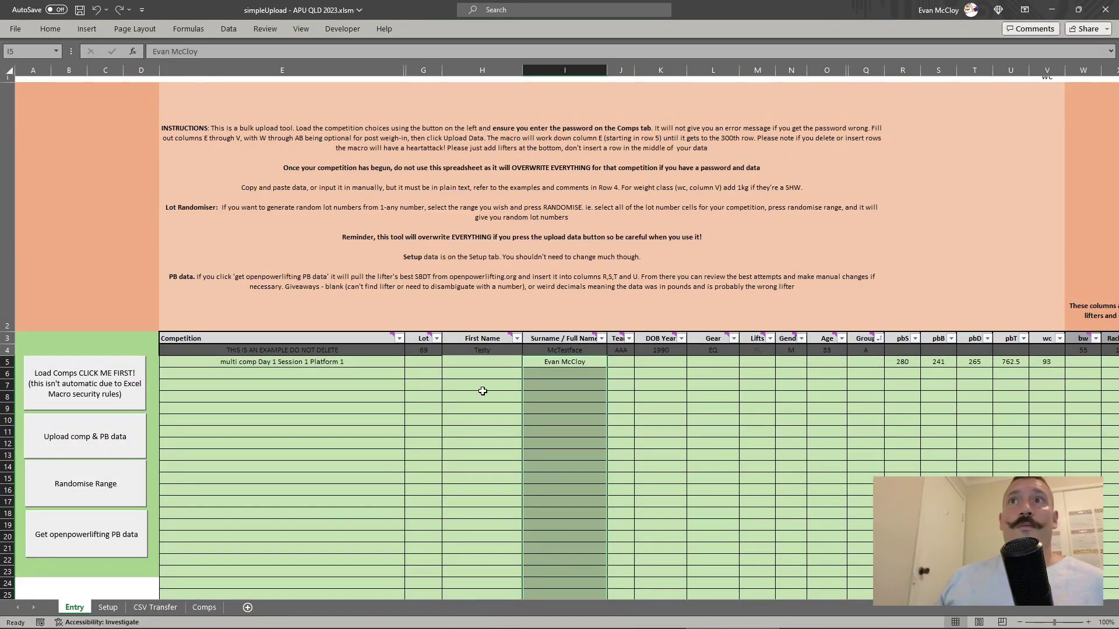
Step: Set E6 to multi comp Day 1 Session 2 Platform 2 and E7 to Day 1 Session 1 Platform 1
{"action": "left_click", "coordinate": [378, 373]}
{"action": "left_click", "coordinate": [410, 374]}
{"action": "left_click", "coordinate": [332, 441]}
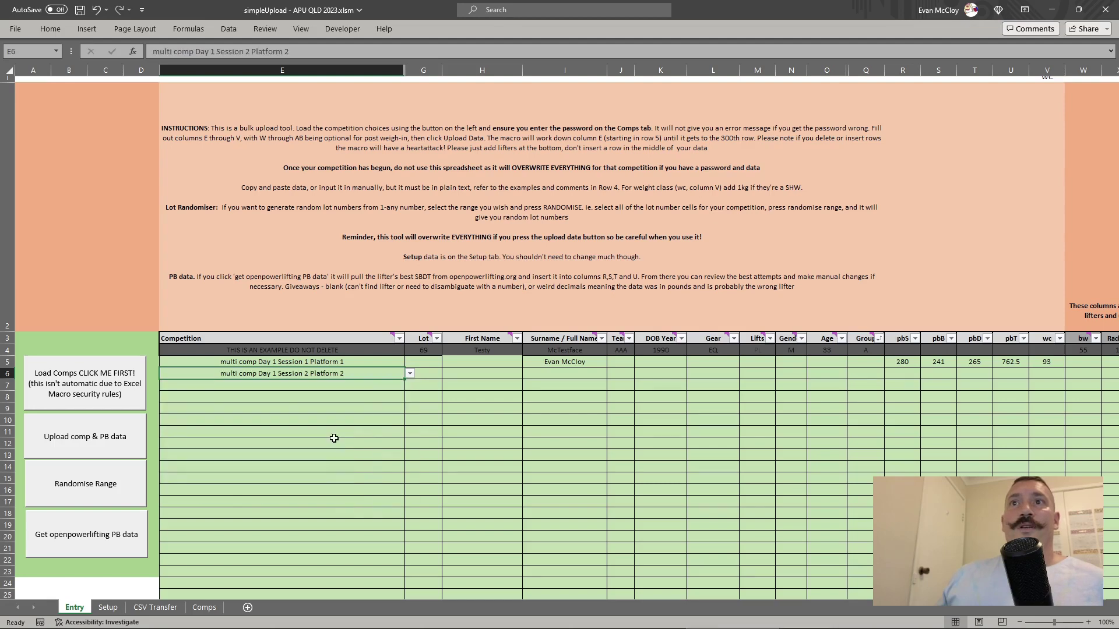
{"action": "left_click", "coordinate": [374, 388]}
{"action": "left_click", "coordinate": [411, 385]}
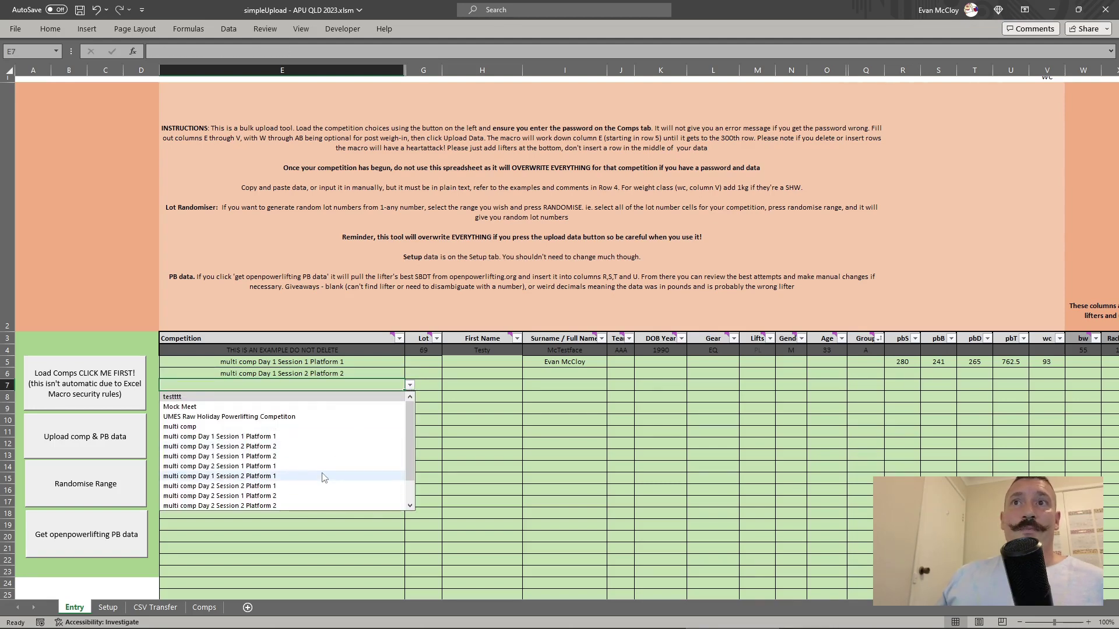
{"action": "left_click", "coordinate": [326, 460]}
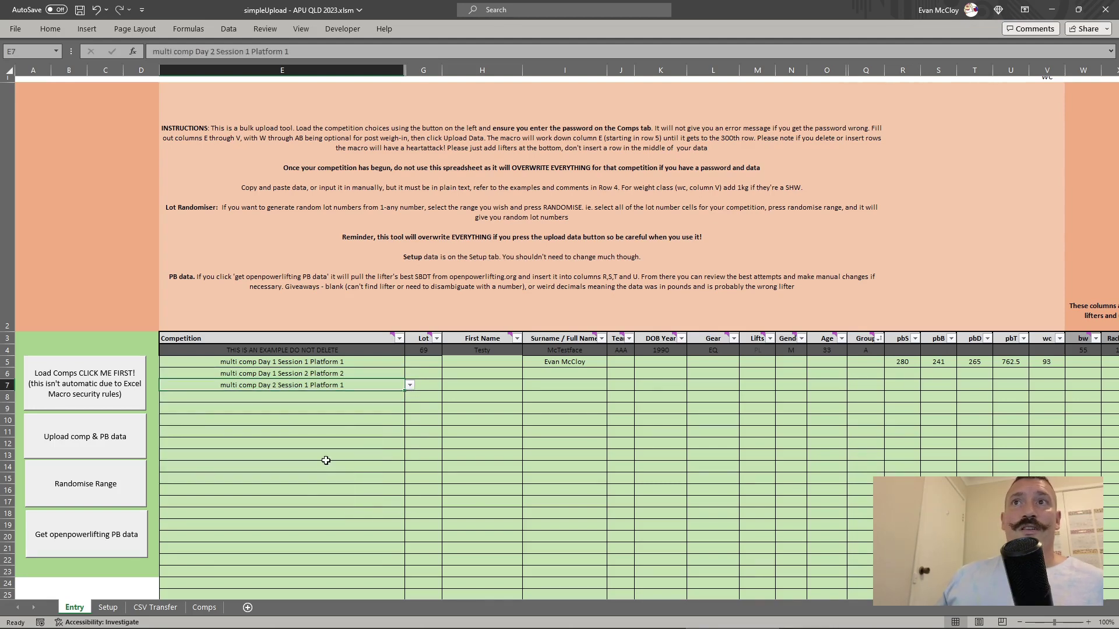
{"action": "left_click", "coordinate": [410, 385]}
{"action": "left_click", "coordinate": [319, 438]}
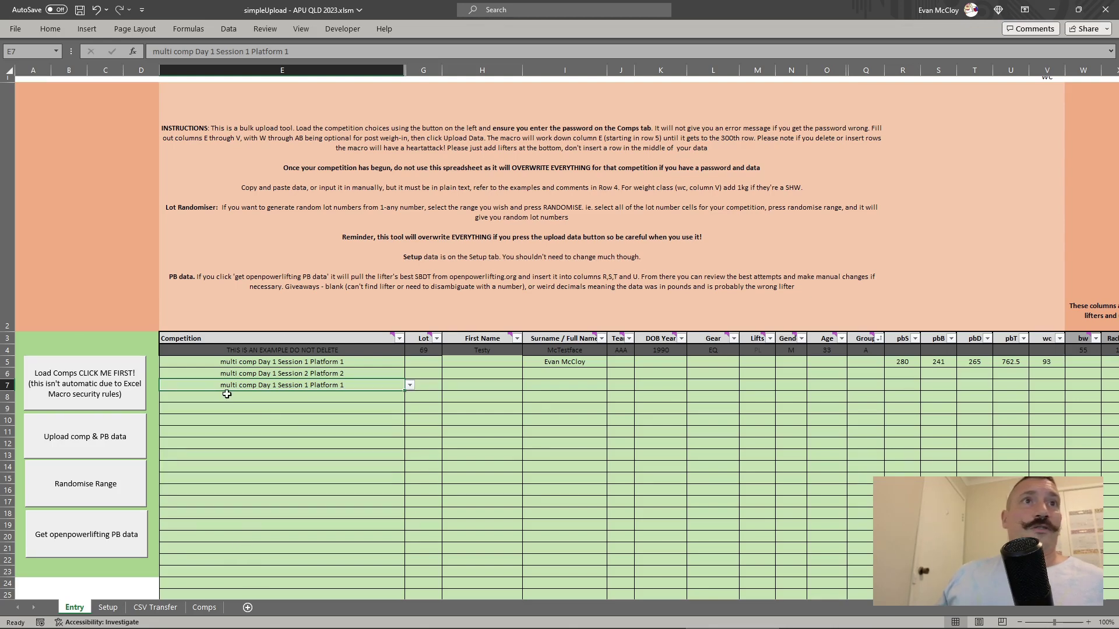
{"action": "left_click_drag", "start_coordinate": [561, 376], "coordinate": [565, 506]}
{"action": "left_click", "coordinate": [441, 326]}
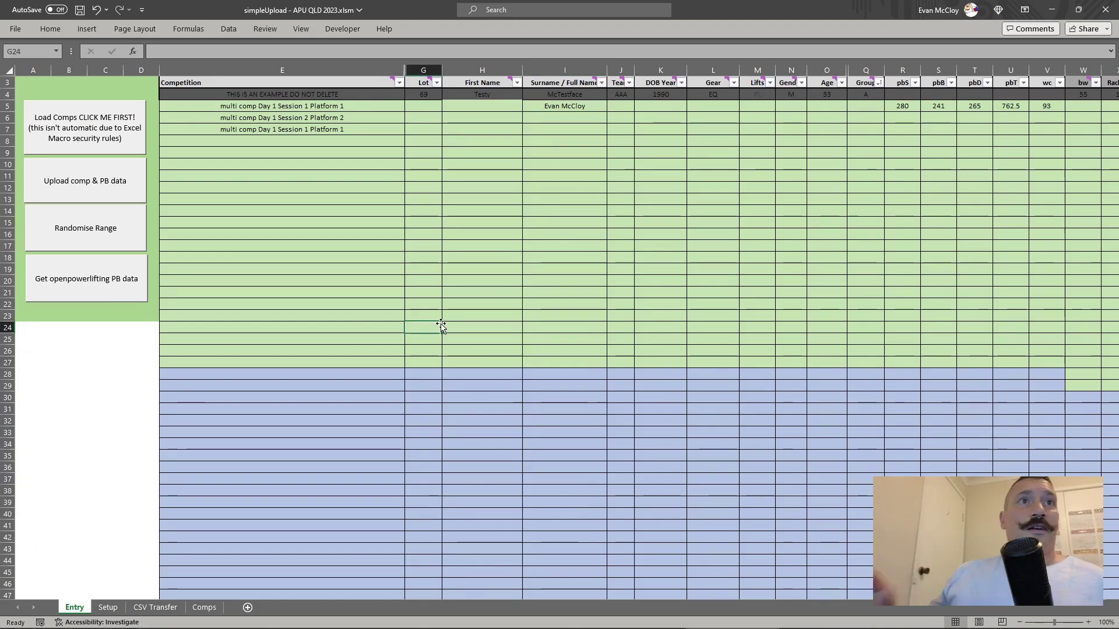
{"action": "scroll", "coordinate": [441, 327], "scroll_direction": "up", "scroll_amount": 1}
{"action": "scroll", "coordinate": [360, 389], "scroll_direction": "up", "scroll_amount": 1}
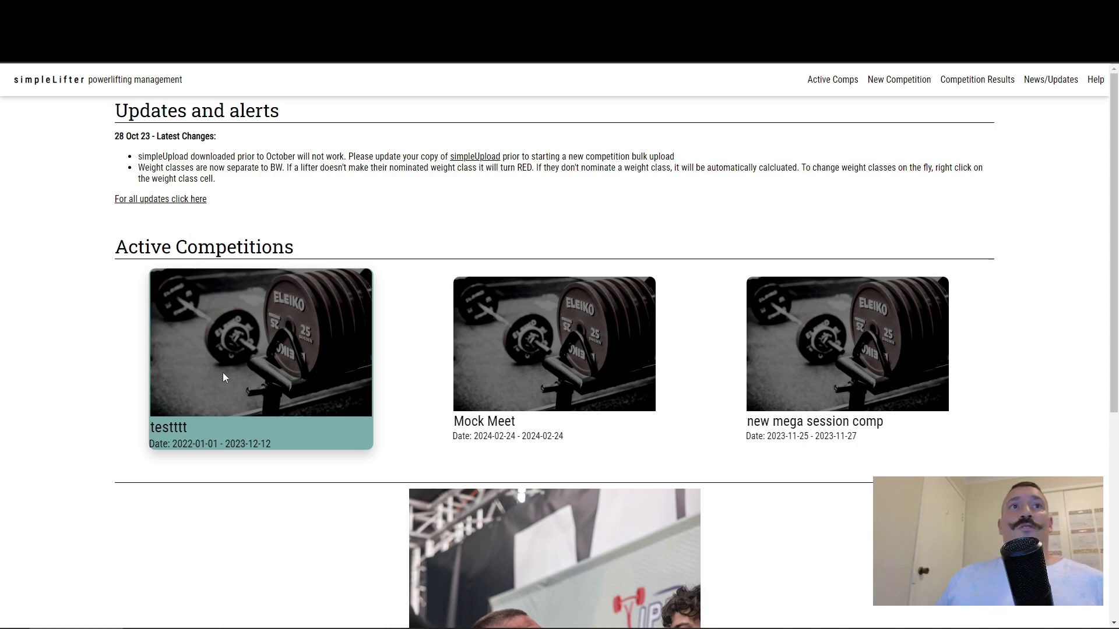
Step: Open testttt's live spectator view with its access code and scroll through the lifters
{"action": "left_click", "coordinate": [286, 367]}
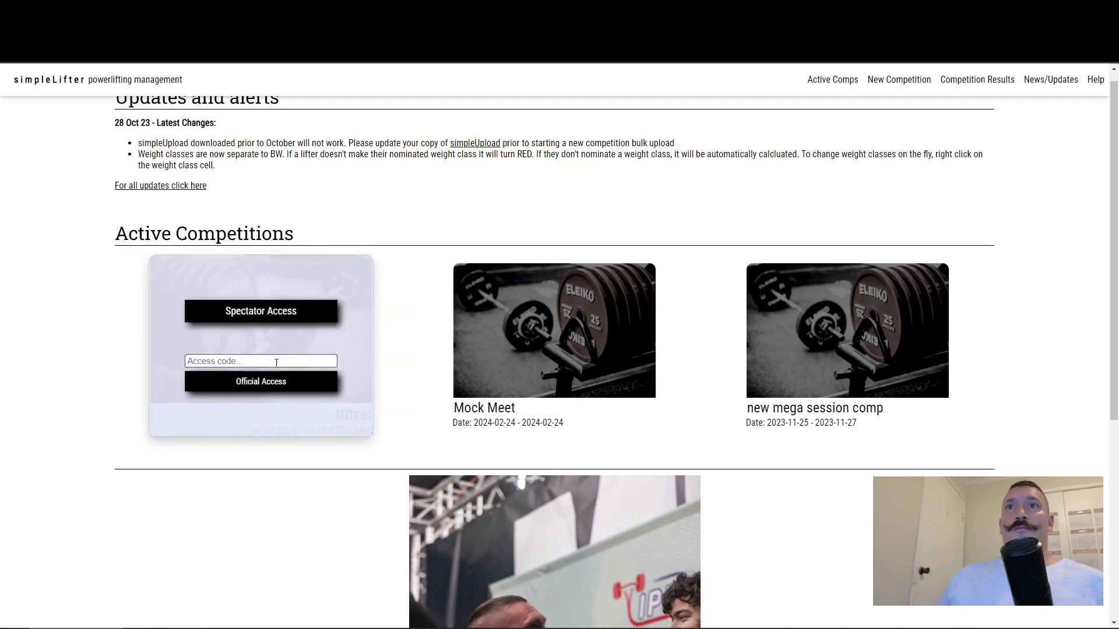
{"action": "left_click", "coordinate": [258, 364]}
{"action": "type", "text": "te"}
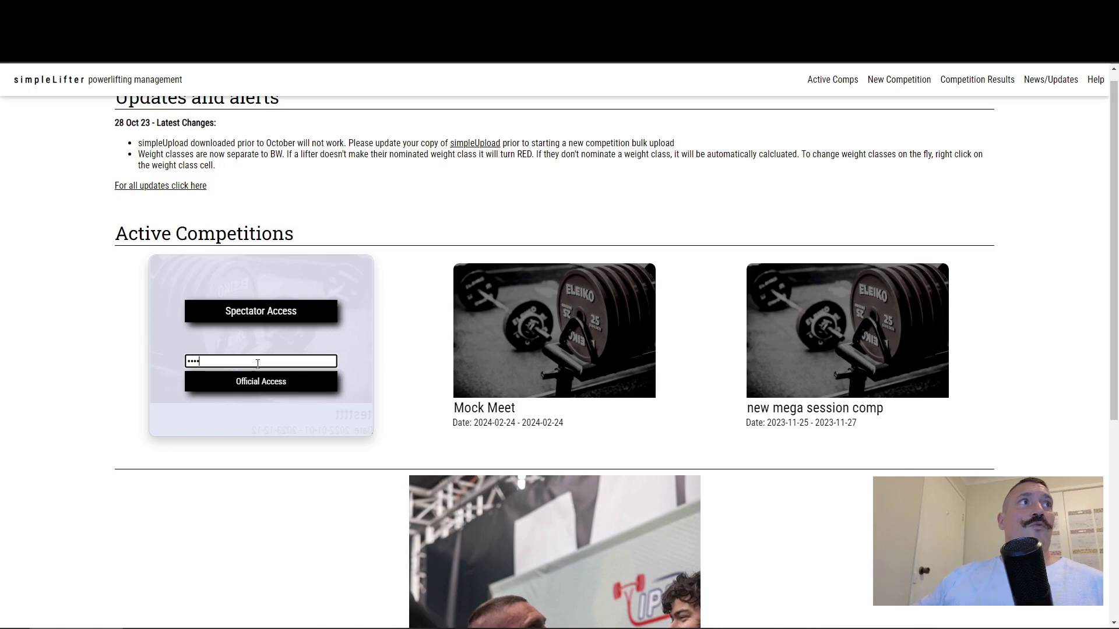
{"action": "type", "text": "st"}
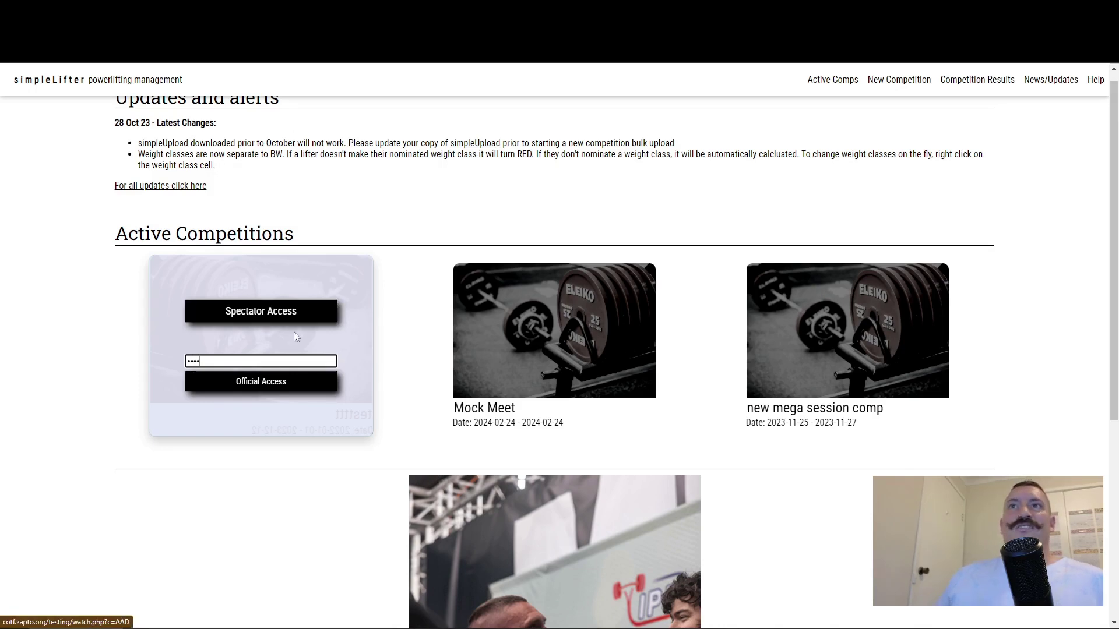
{"action": "left_click", "coordinate": [245, 317]}
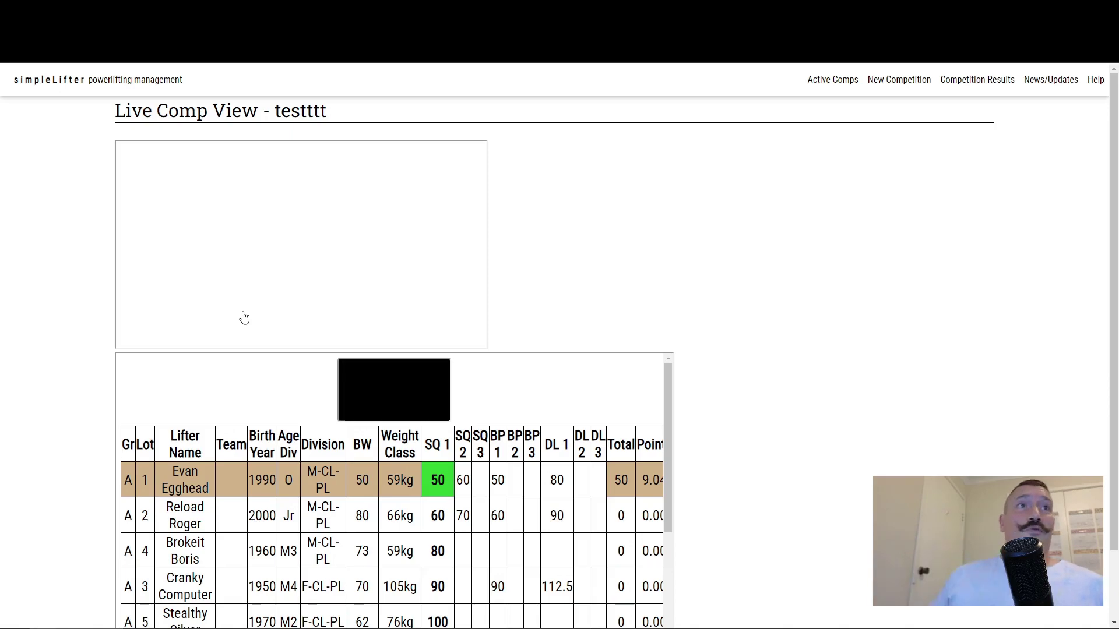
{"action": "scroll", "coordinate": [244, 316], "scroll_direction": "down", "scroll_amount": 4}
{"action": "scroll", "coordinate": [437, 379], "scroll_direction": "up", "scroll_amount": 3}
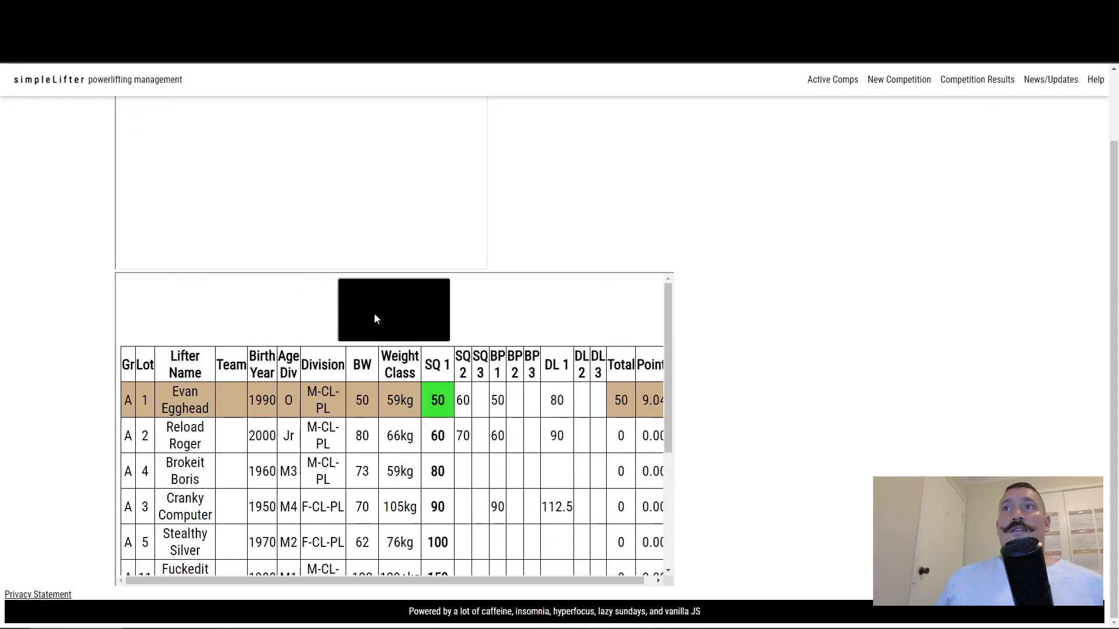
{"action": "scroll", "coordinate": [381, 318], "scroll_direction": "up", "scroll_amount": 2}
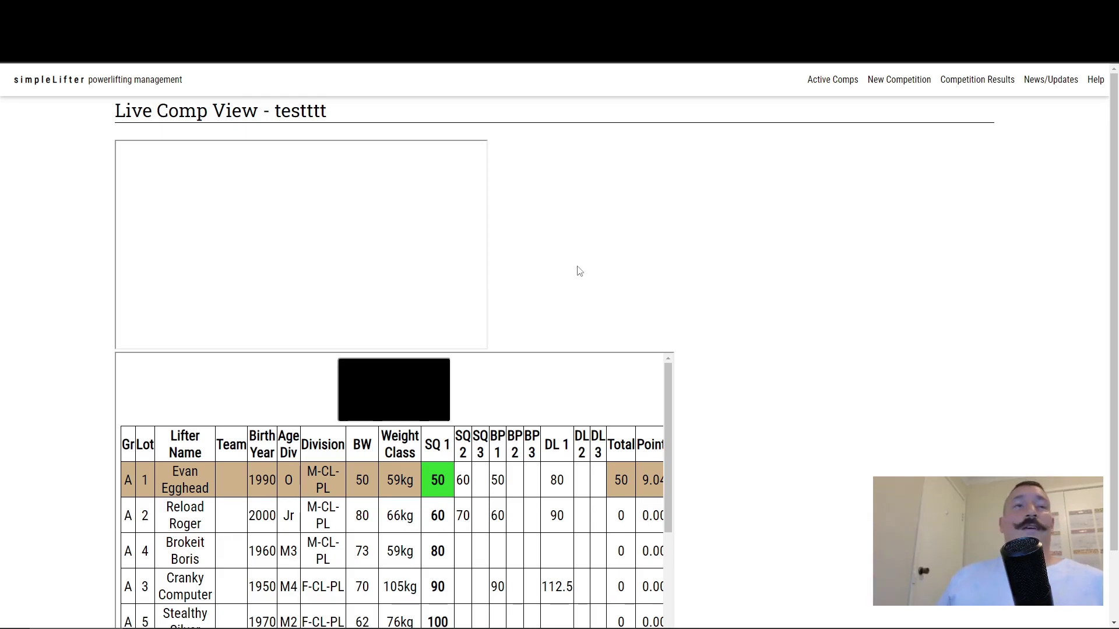
{"action": "scroll", "coordinate": [458, 344], "scroll_direction": "down", "scroll_amount": 5}
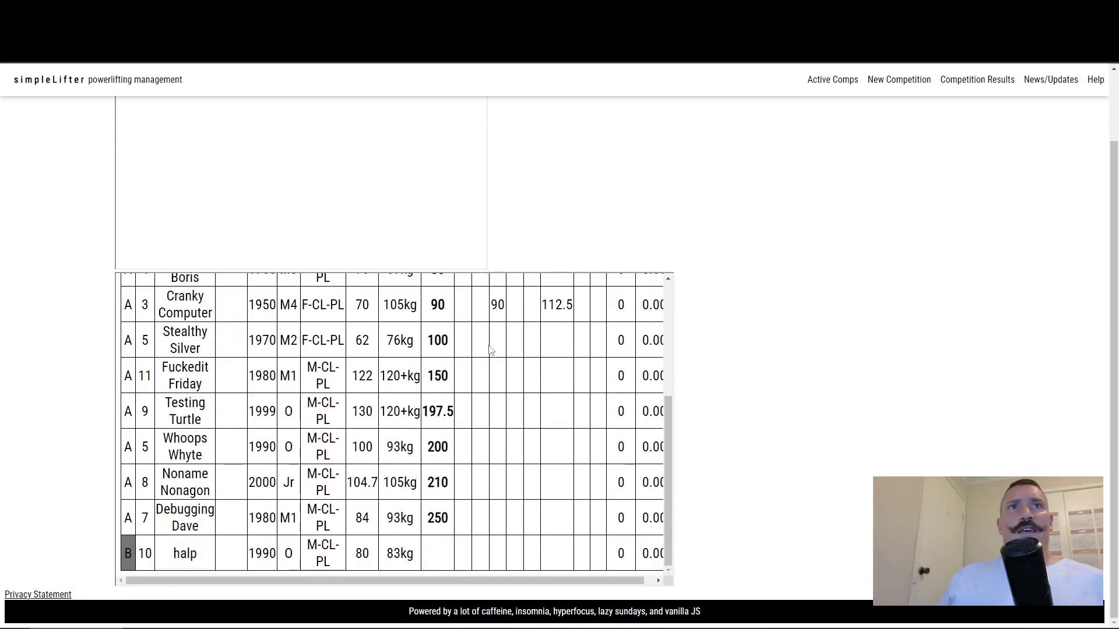
{"action": "scroll", "coordinate": [490, 464], "scroll_direction": "up", "scroll_amount": 7}
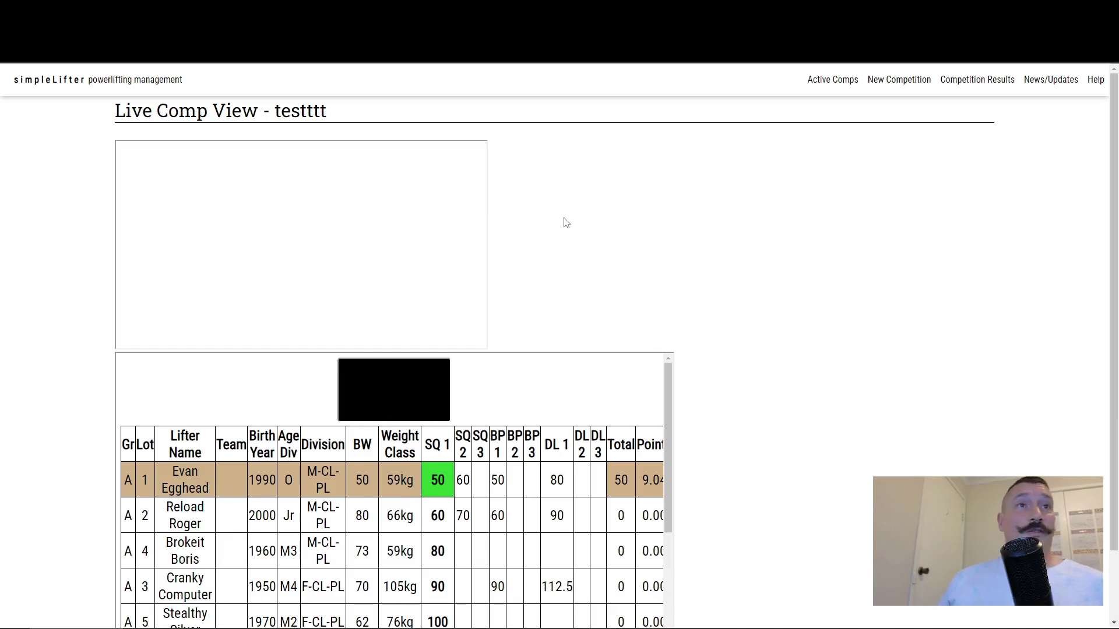
Step: Enter testttt's management page as an official using its access code, then return home
{"action": "key", "text": "alt+Left"}
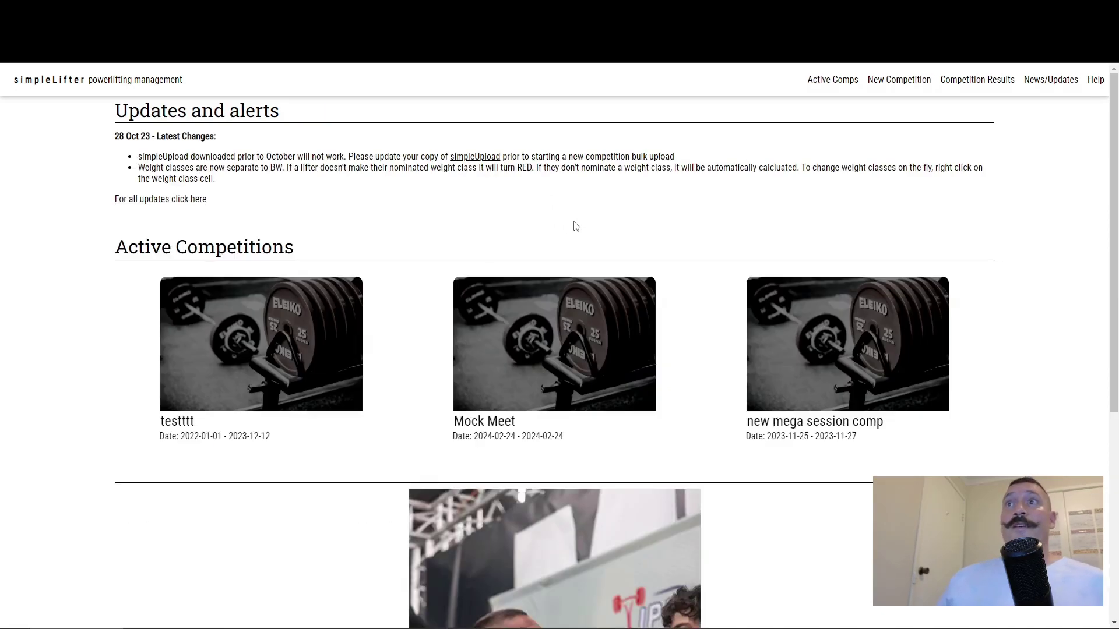
{"action": "left_click", "coordinate": [239, 295]}
{"action": "scroll", "coordinate": [261, 359], "scroll_direction": "down", "scroll_amount": 1}
{"action": "left_click", "coordinate": [260, 359]}
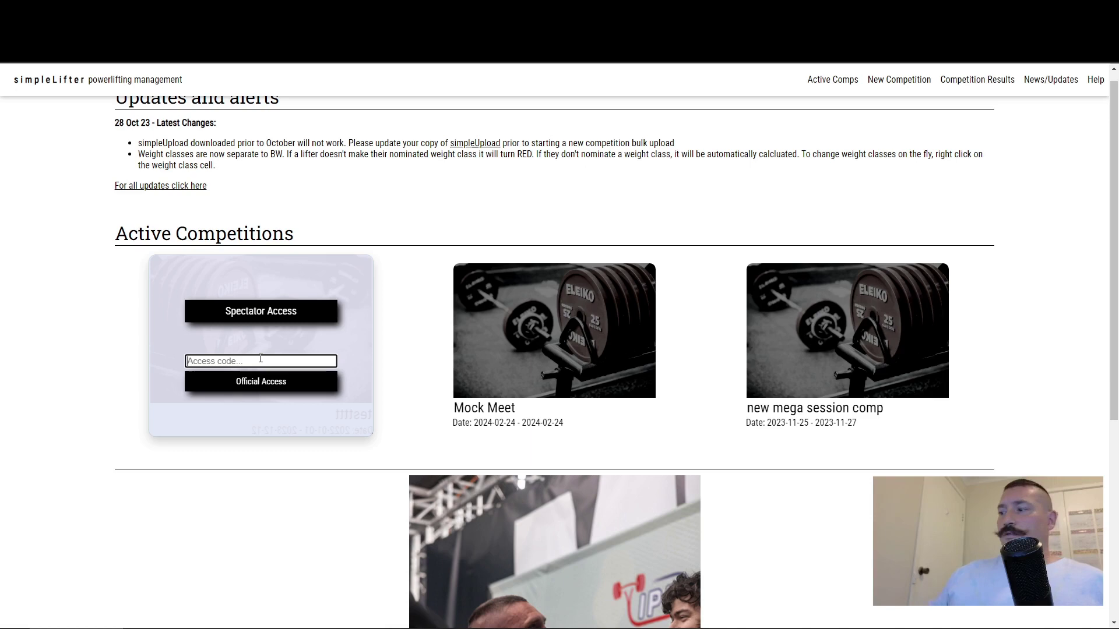
{"action": "type", "text": "1234"}
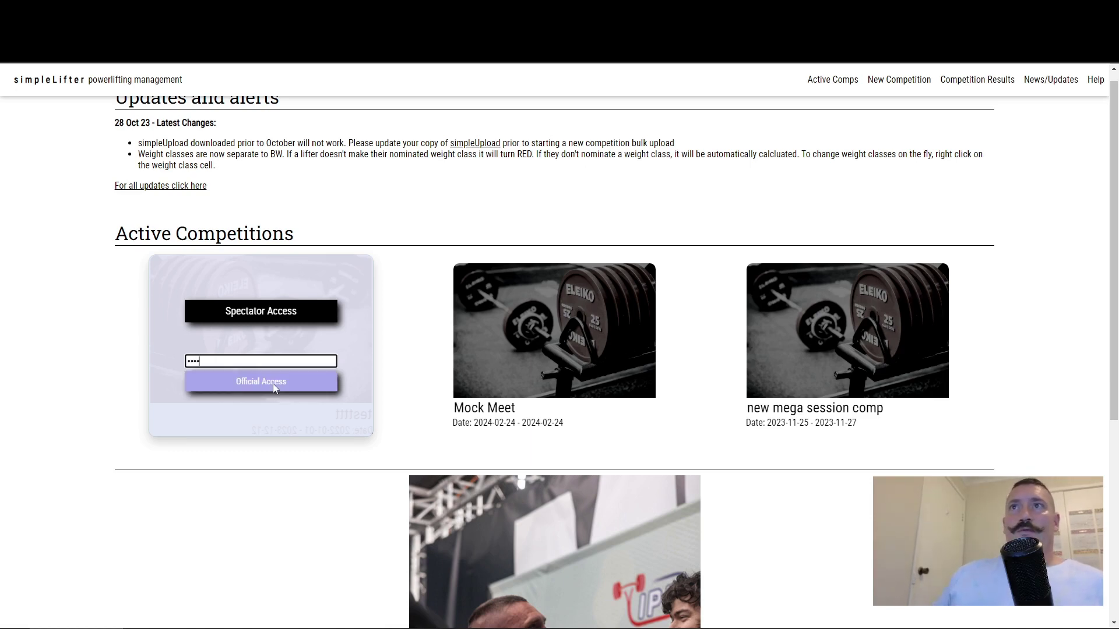
{"action": "left_click", "coordinate": [273, 383]}
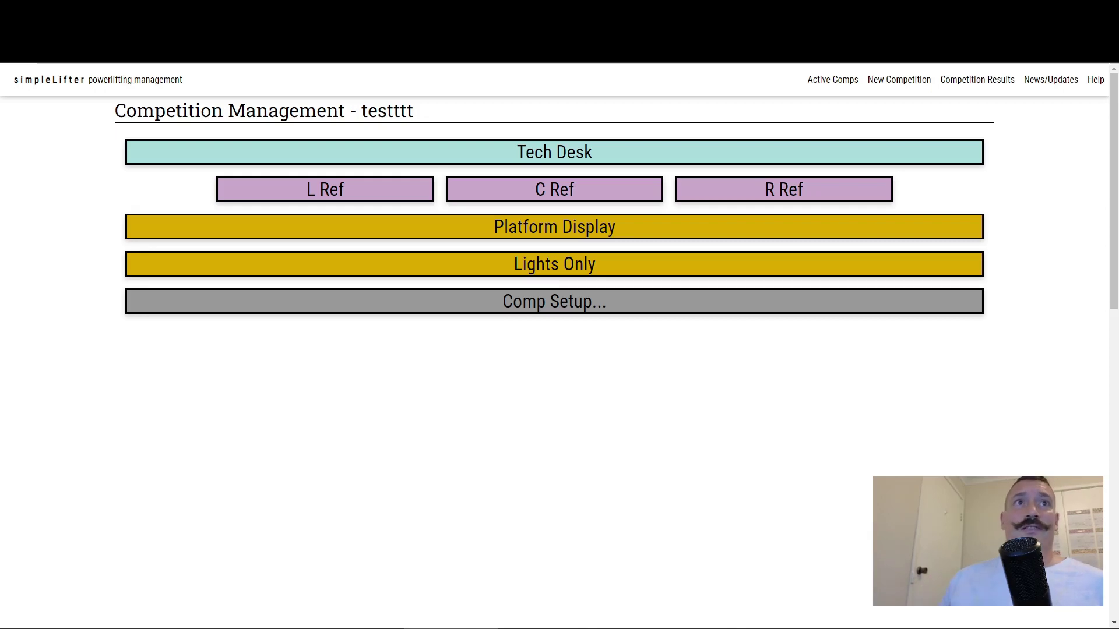
{"action": "left_click", "coordinate": [155, 273]}
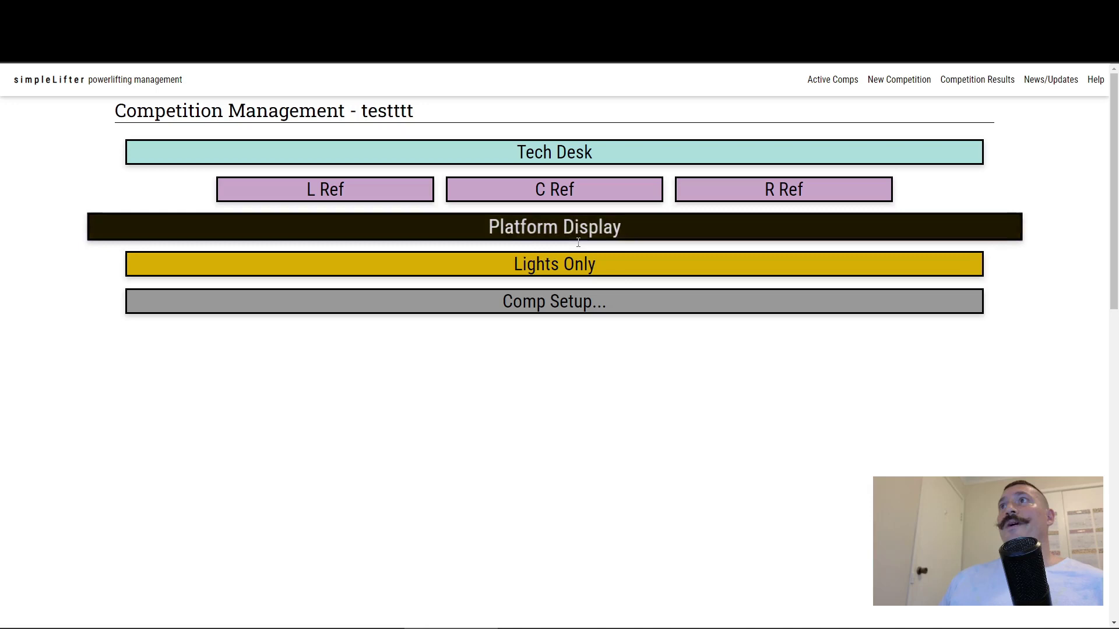
{"action": "key", "text": "alt+Left"}
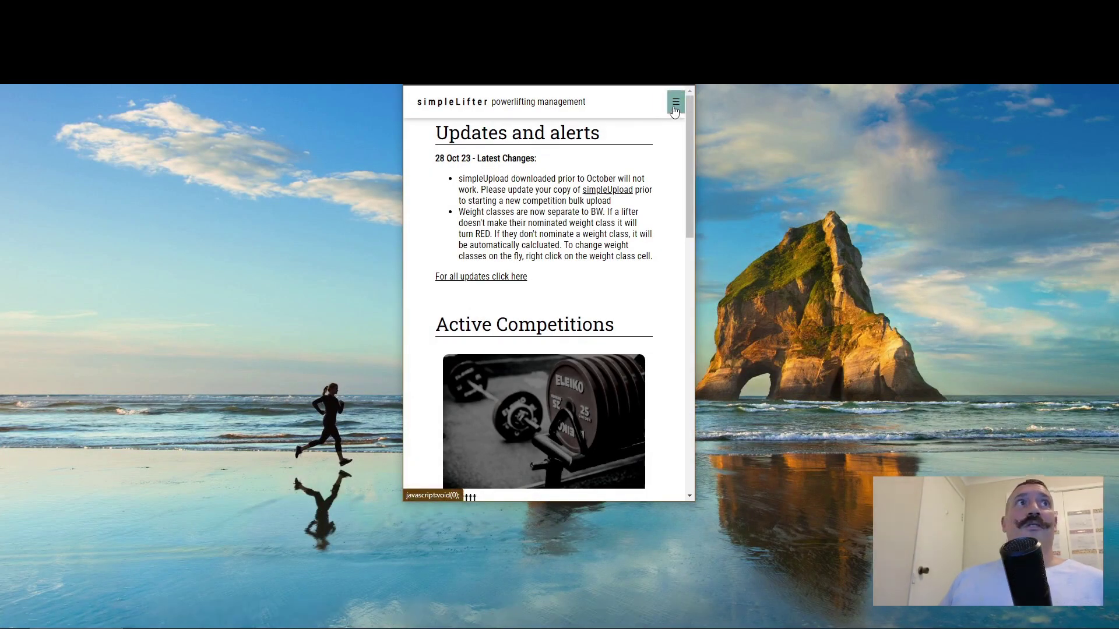
Step: Scroll the narrow home page, then widen and maximize the browser window
{"action": "scroll", "coordinate": [544, 309], "scroll_direction": "down", "scroll_amount": 5}
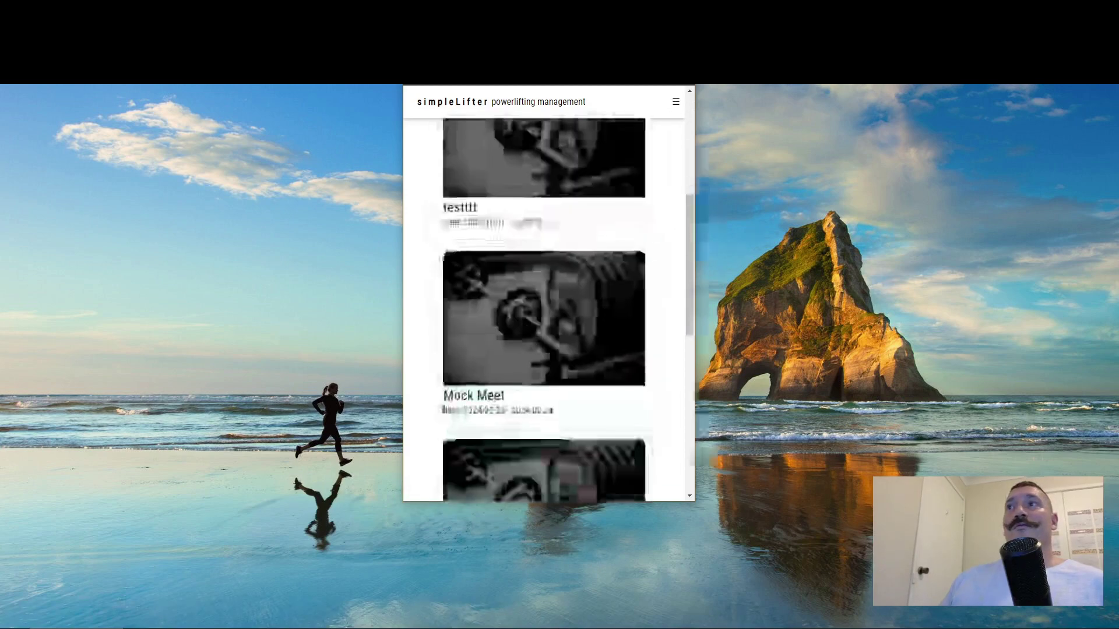
{"action": "scroll", "coordinate": [606, 312], "scroll_direction": "down", "scroll_amount": 3}
{"action": "scroll", "coordinate": [575, 349], "scroll_direction": "up", "scroll_amount": 4}
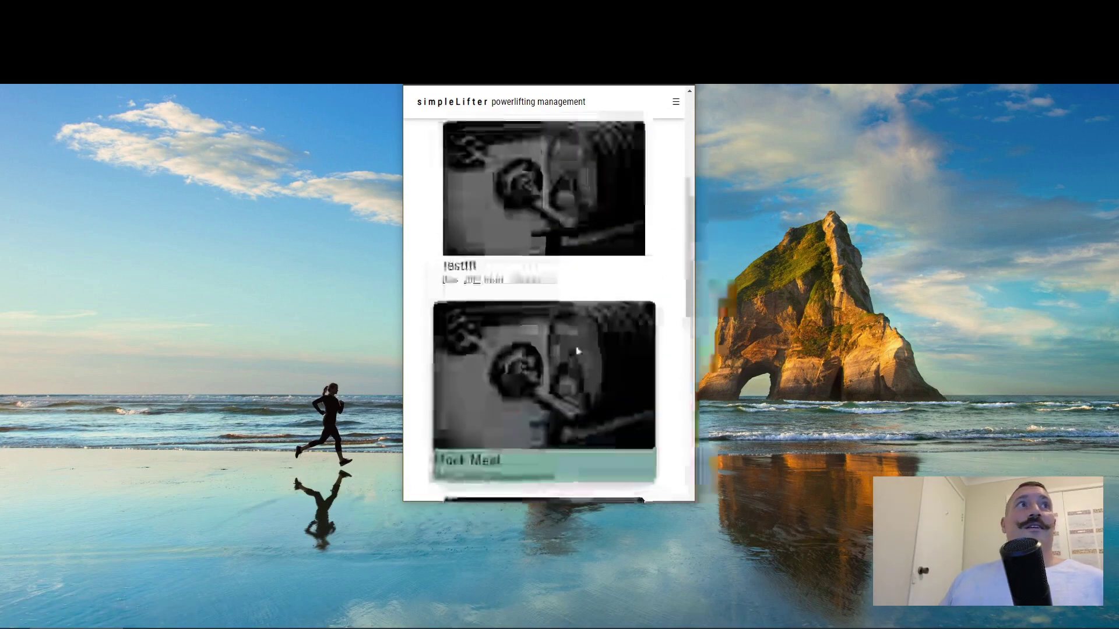
{"action": "scroll", "coordinate": [577, 350], "scroll_direction": "up", "scroll_amount": 5}
{"action": "left_click_drag", "start_coordinate": [696, 328], "coordinate": [1061, 327]}
{"action": "left_click_drag", "start_coordinate": [401, 298], "coordinate": [160, 298]}
{"action": "key", "text": "super+Up"}
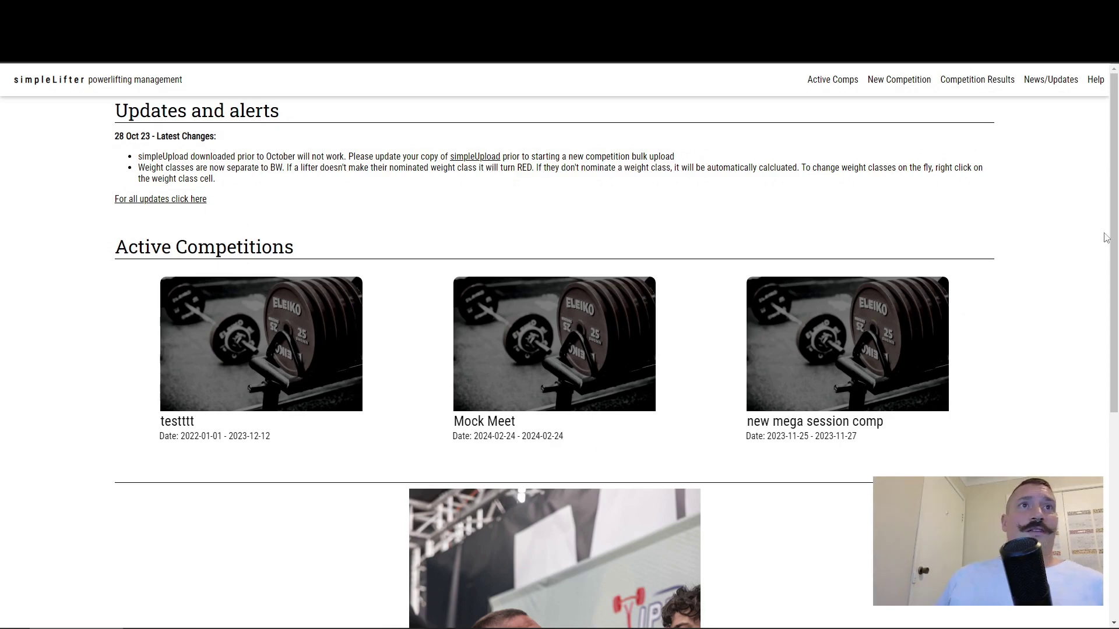
{"action": "left_click", "coordinate": [910, 81]}
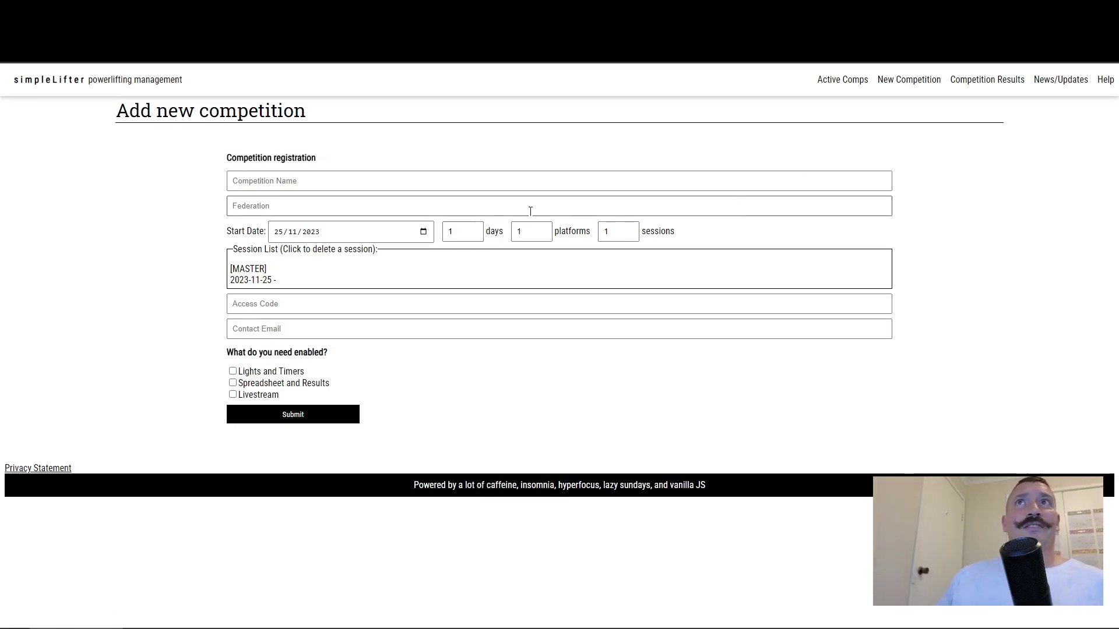
{"action": "left_click", "coordinate": [314, 180]}
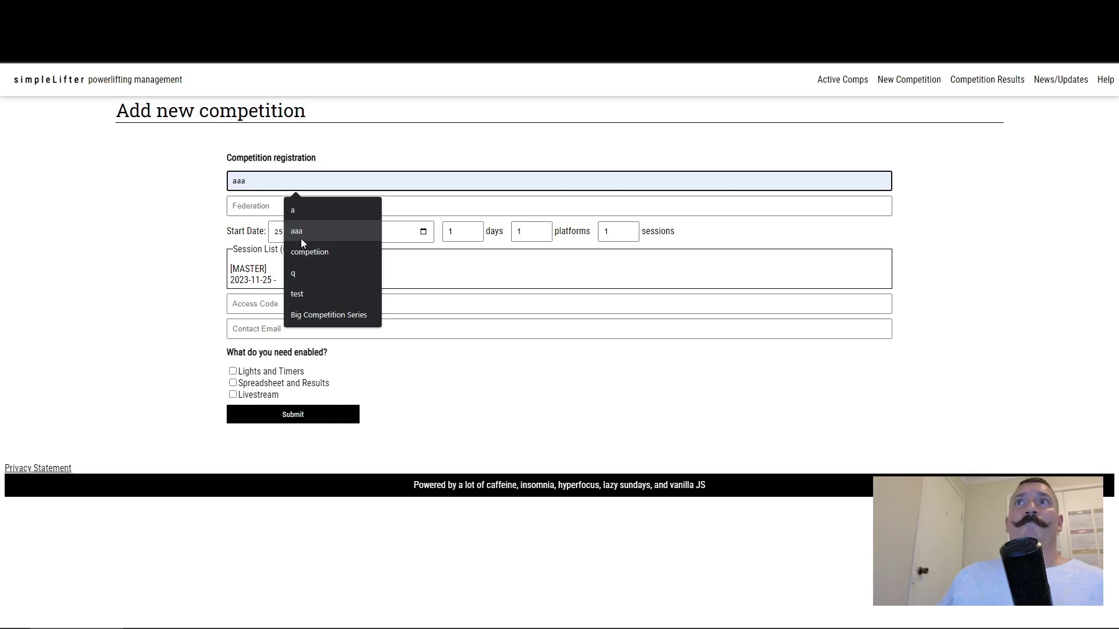
{"action": "left_click", "coordinate": [541, 428]}
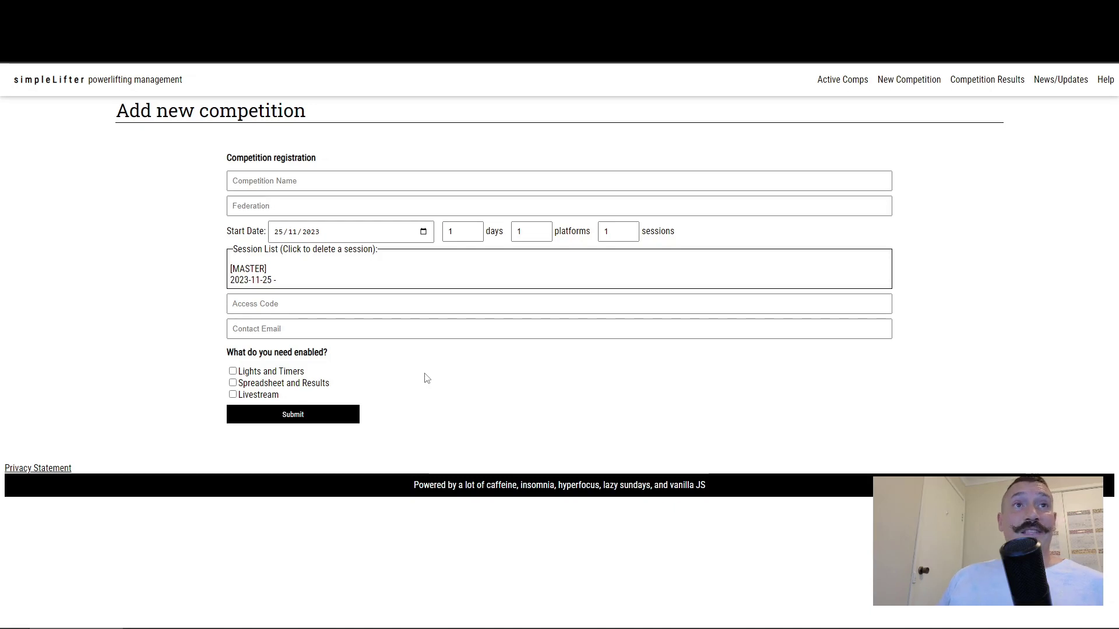
{"action": "left_click", "coordinate": [292, 209]}
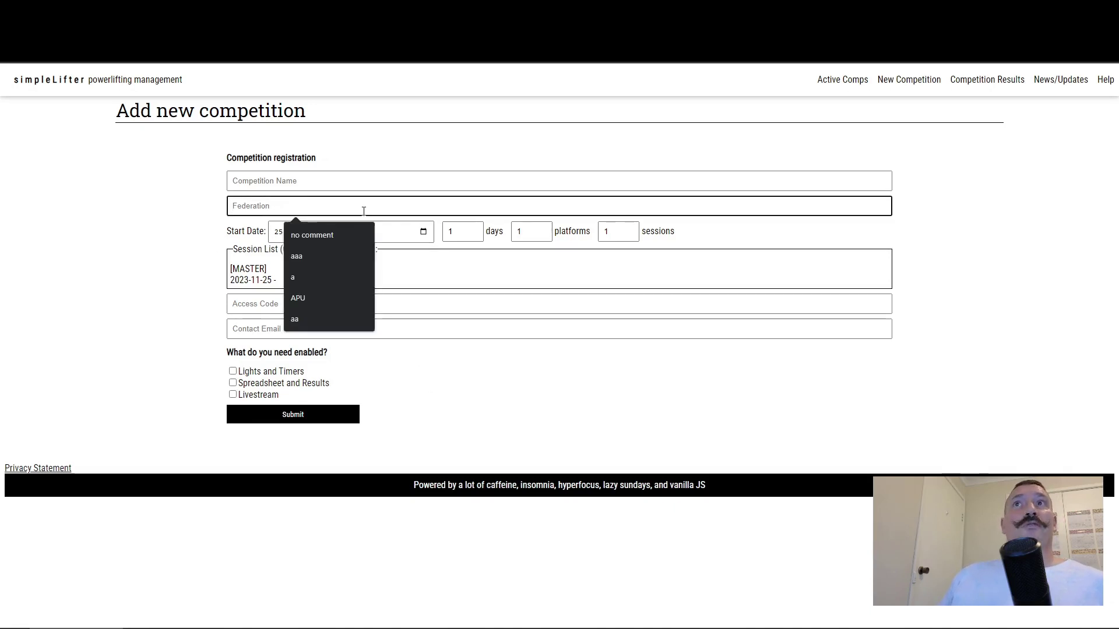
{"action": "left_click", "coordinate": [345, 235]}
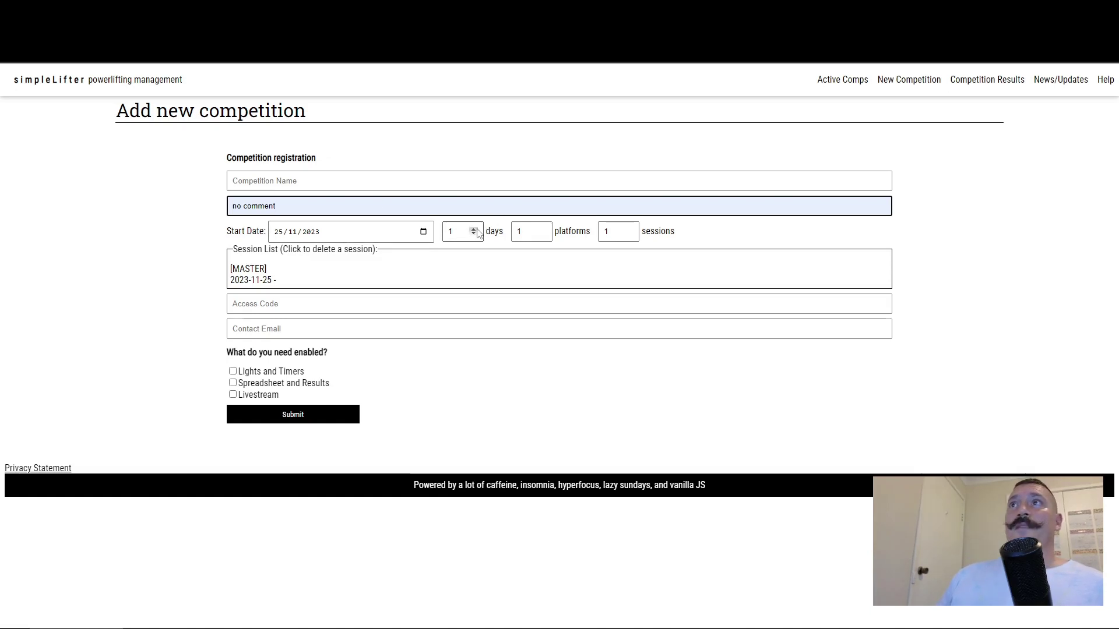
{"action": "left_click", "coordinate": [474, 230]}
{"action": "left_click", "coordinate": [542, 228]}
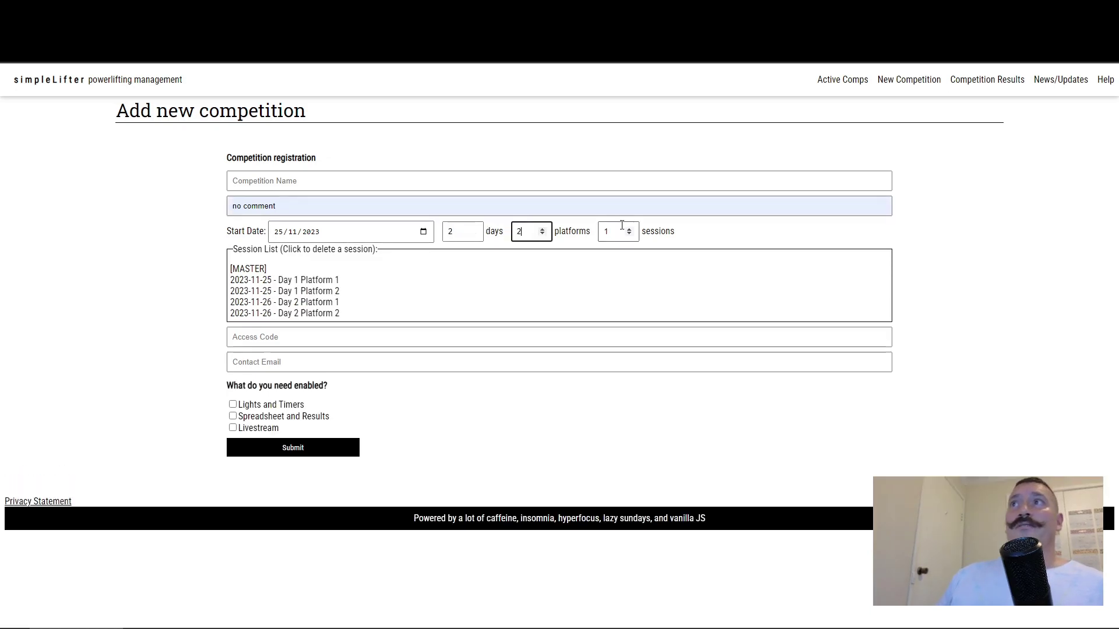
{"action": "left_click", "coordinate": [629, 229]}
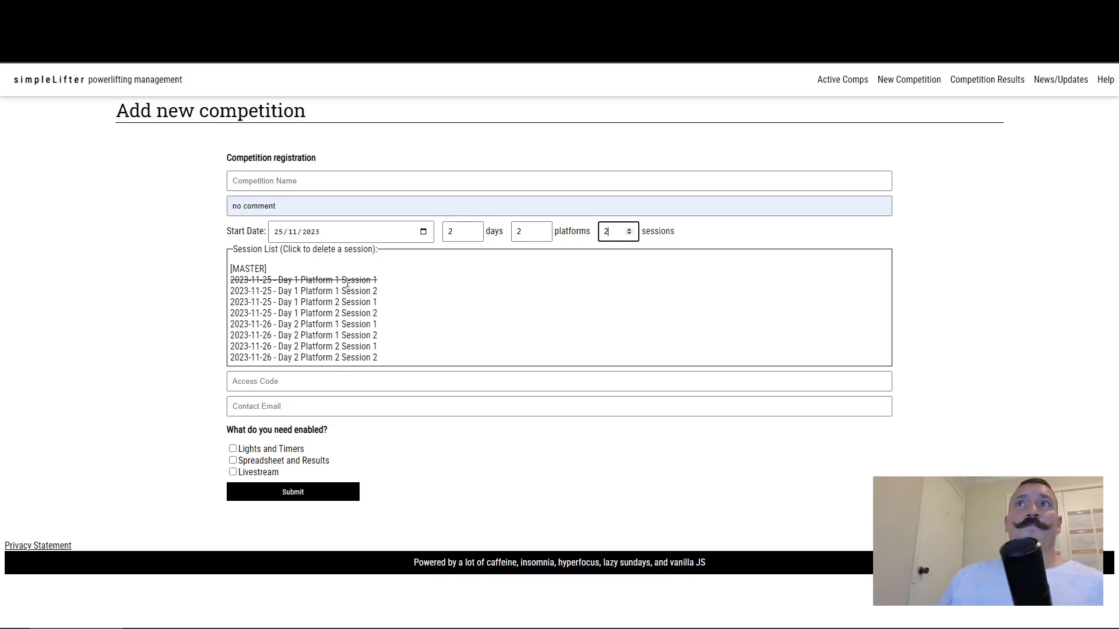
{"action": "left_click", "coordinate": [341, 313]}
{"action": "left_click", "coordinate": [337, 346]}
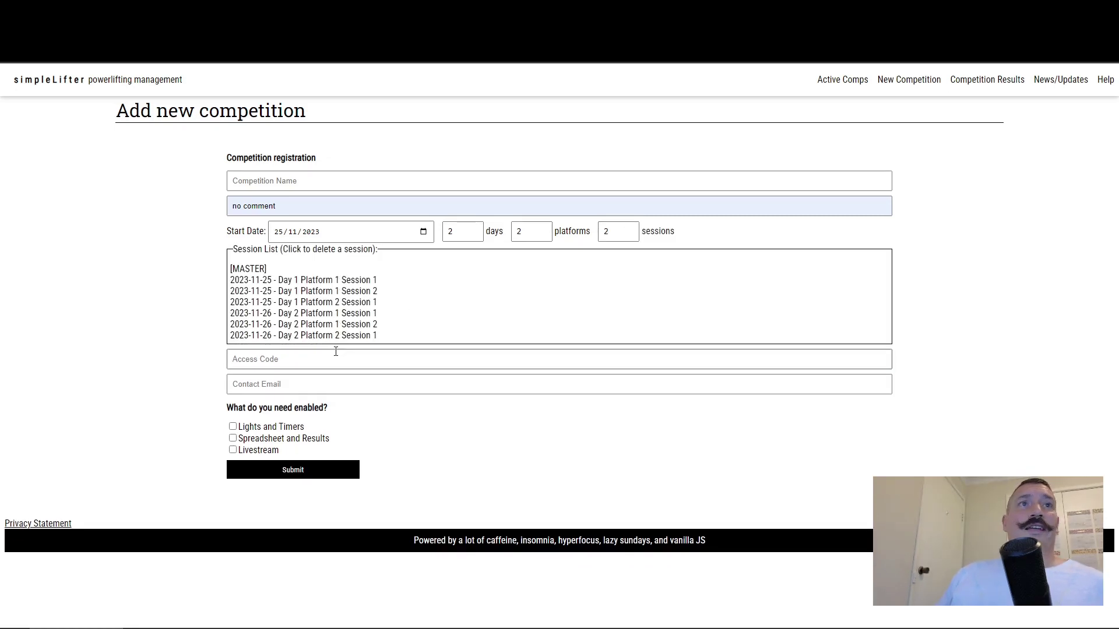
{"action": "left_click", "coordinate": [341, 291]}
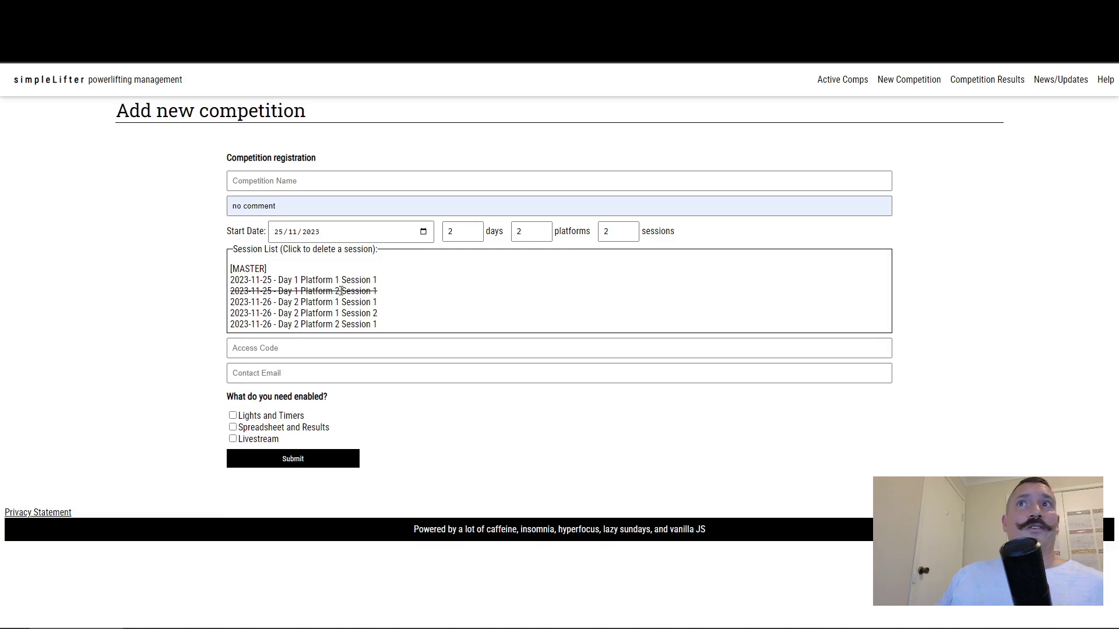
{"action": "left_click", "coordinate": [280, 349]}
{"action": "type", "text": "12"}
{"action": "key", "text": "Tab"}
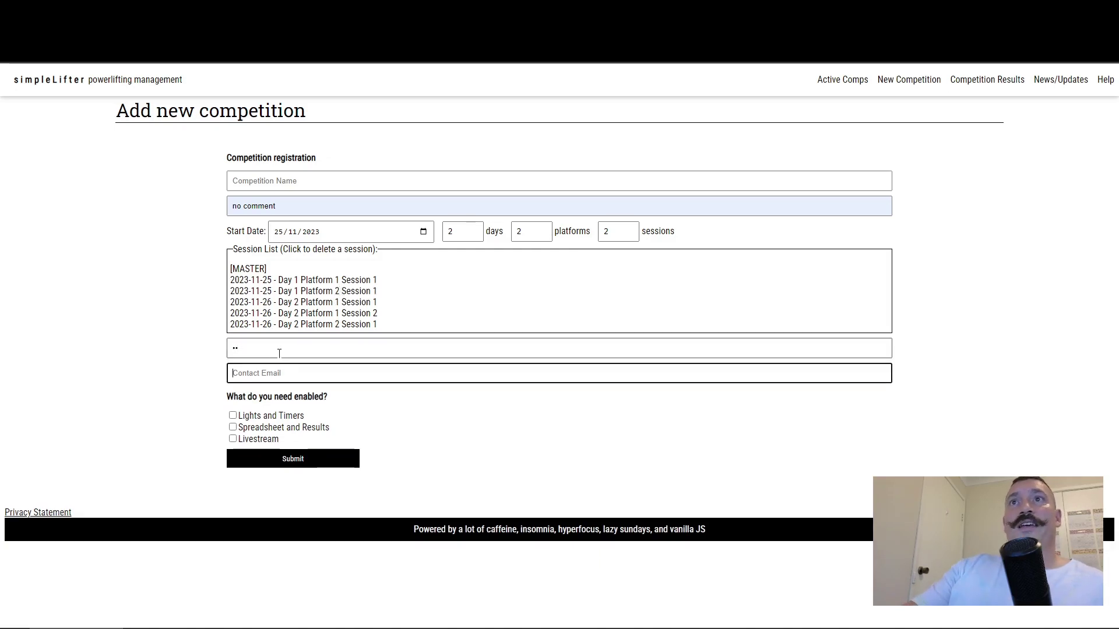
{"action": "left_click", "coordinate": [309, 458]}
{"action": "left_click", "coordinate": [320, 189]}
{"action": "type", "text": "jjjj"}
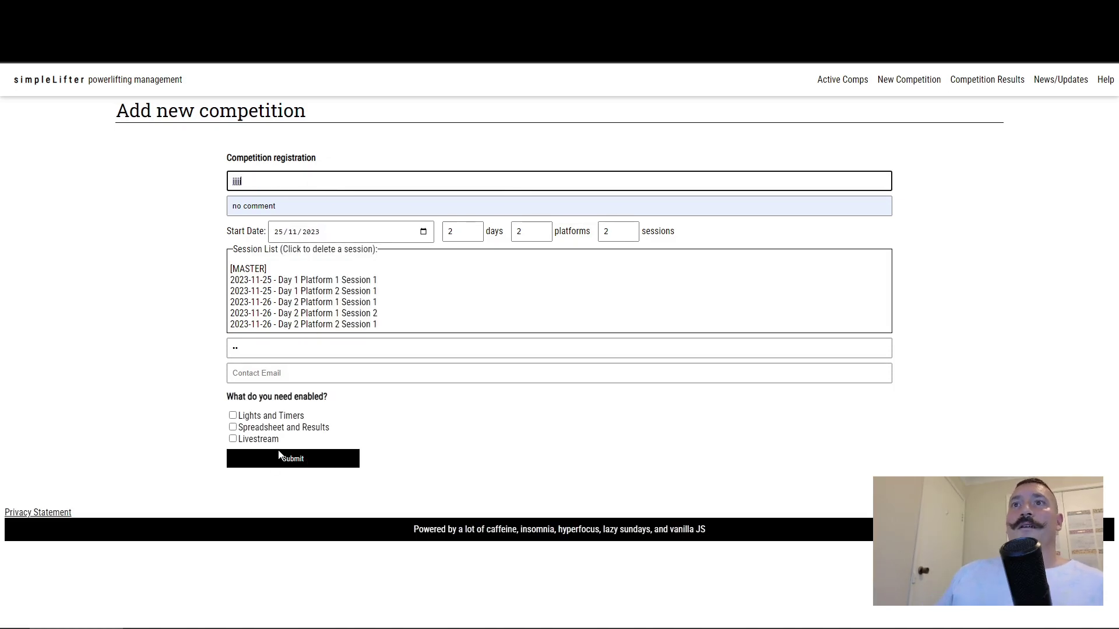
{"action": "left_click", "coordinate": [282, 458]}
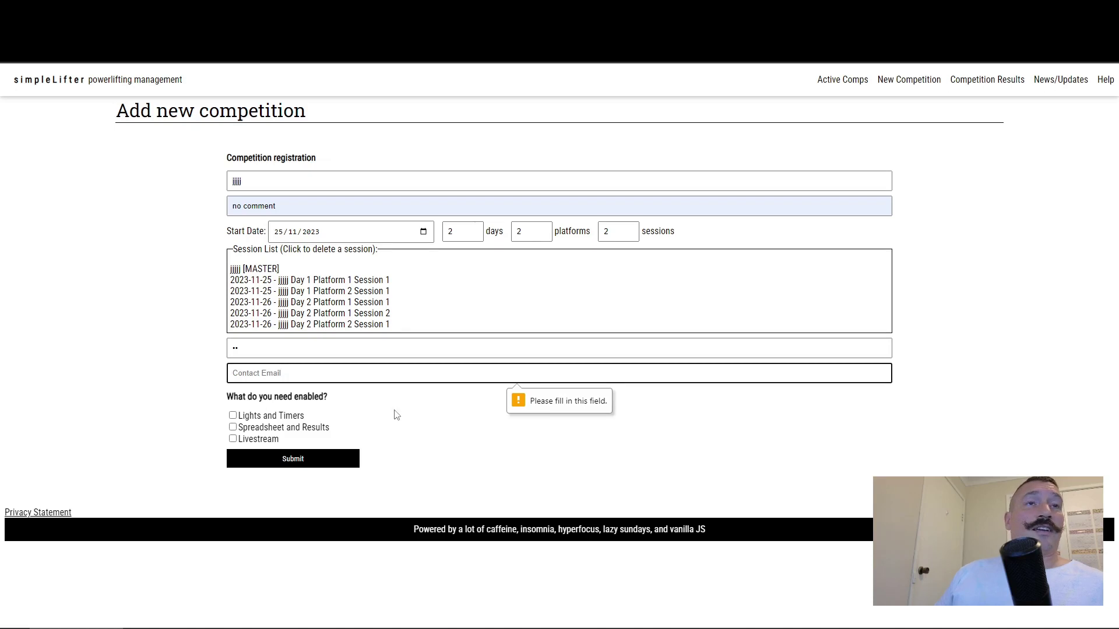
{"action": "left_click", "coordinate": [164, 368]}
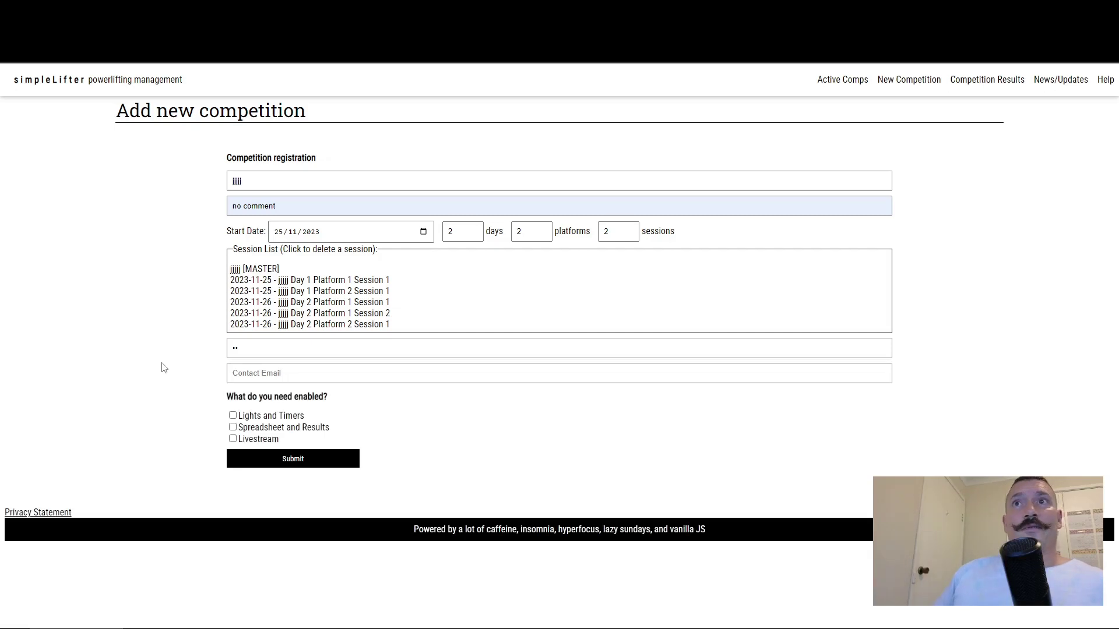
{"action": "key", "text": "alt+Left"}
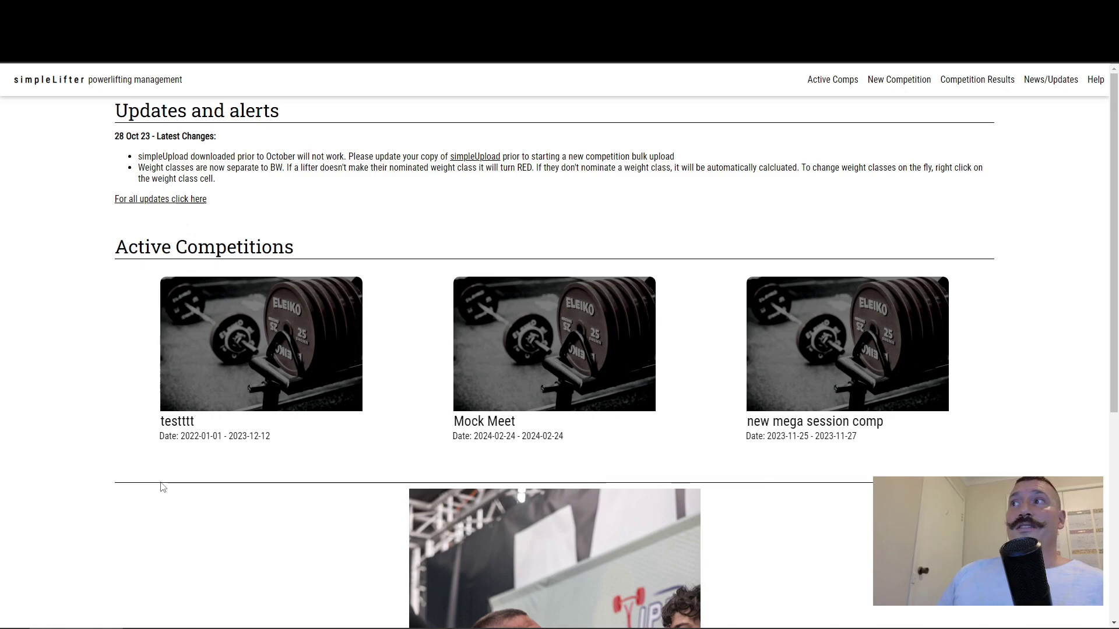
Step: Enter new mega session comp as an official using its access code, open the first session, and restore the window
{"action": "left_click", "coordinate": [844, 344]}
{"action": "left_click", "coordinate": [814, 359]}
{"action": "type", "text": "123"}
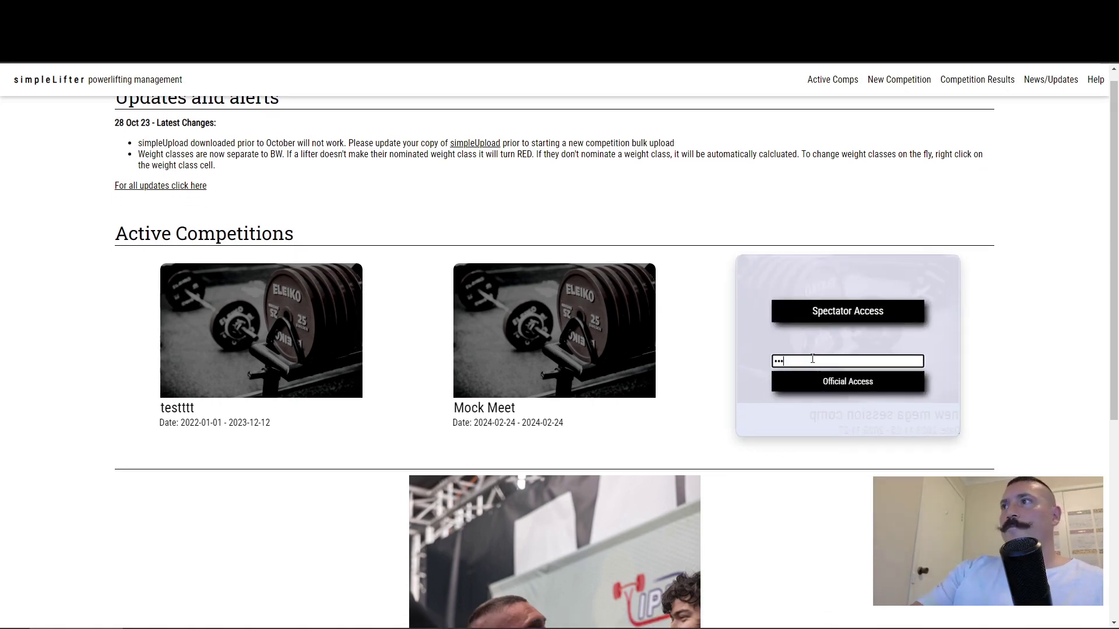
{"action": "left_click", "coordinate": [816, 380]}
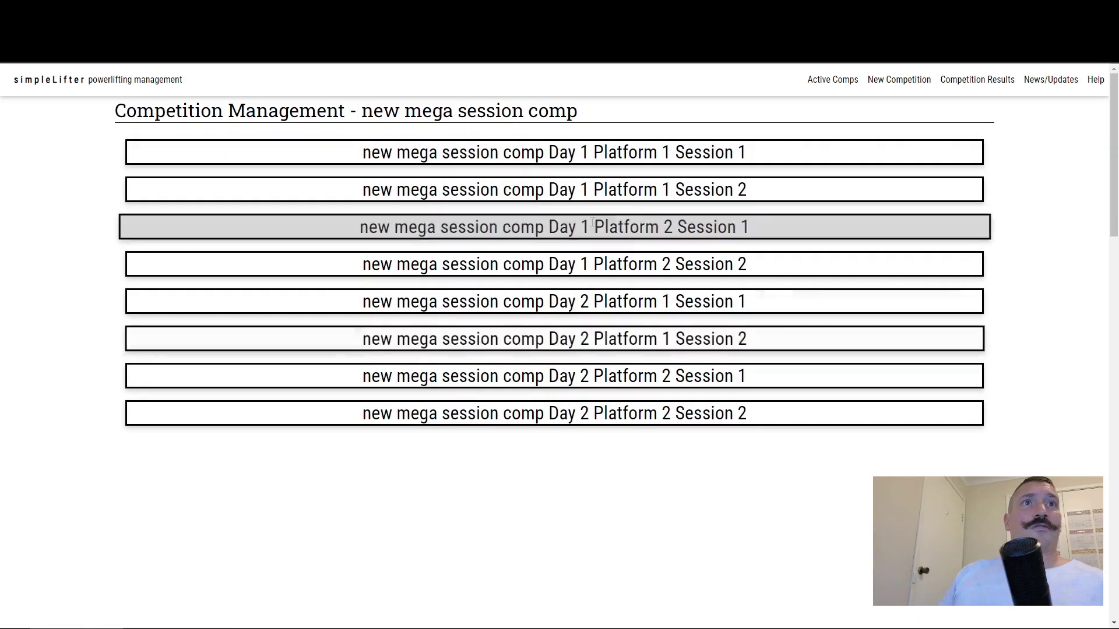
{"action": "left_click", "coordinate": [622, 150]}
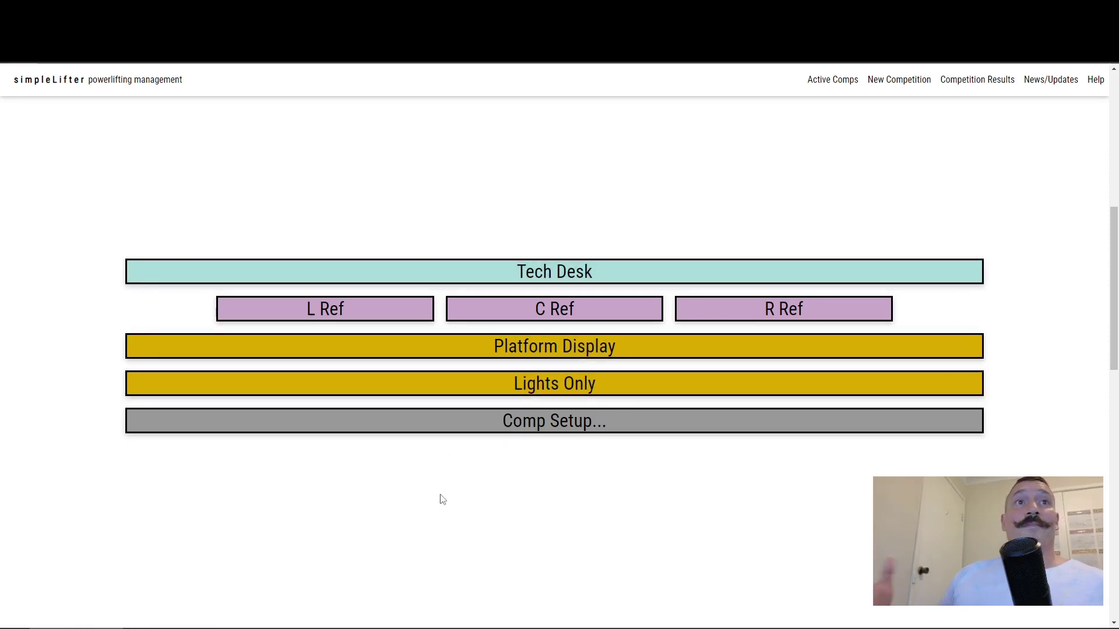
{"action": "key", "text": "super+Down"}
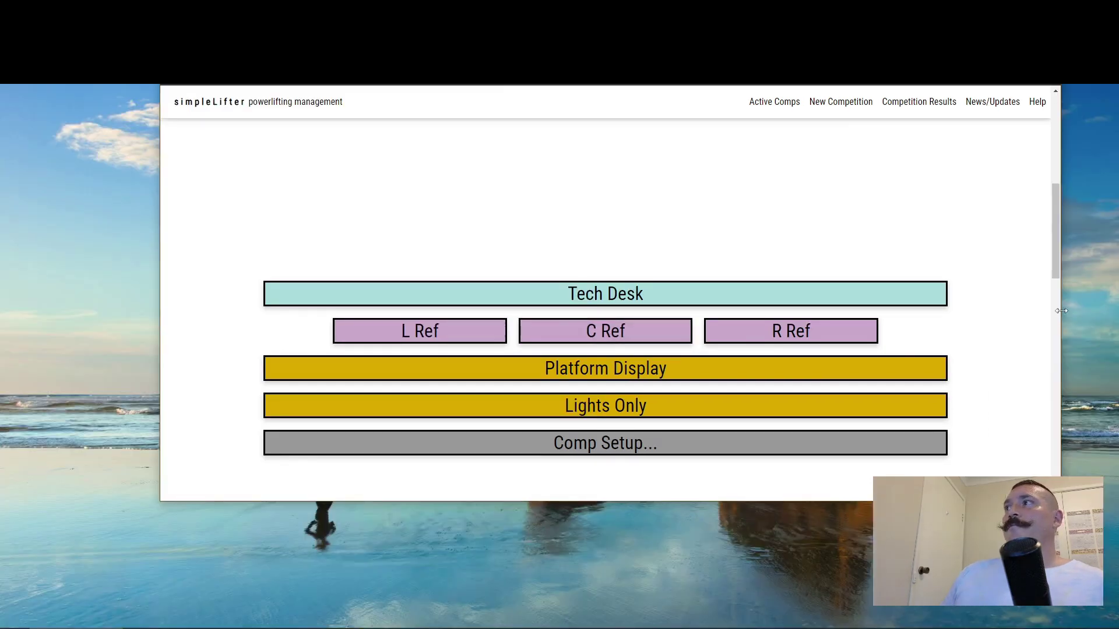
Step: Narrow the window to a phone layout and open the C Ref screen for Day 1 Platform 2 Session 2
{"action": "left_click_drag", "start_coordinate": [1060, 311], "coordinate": [472, 310]}
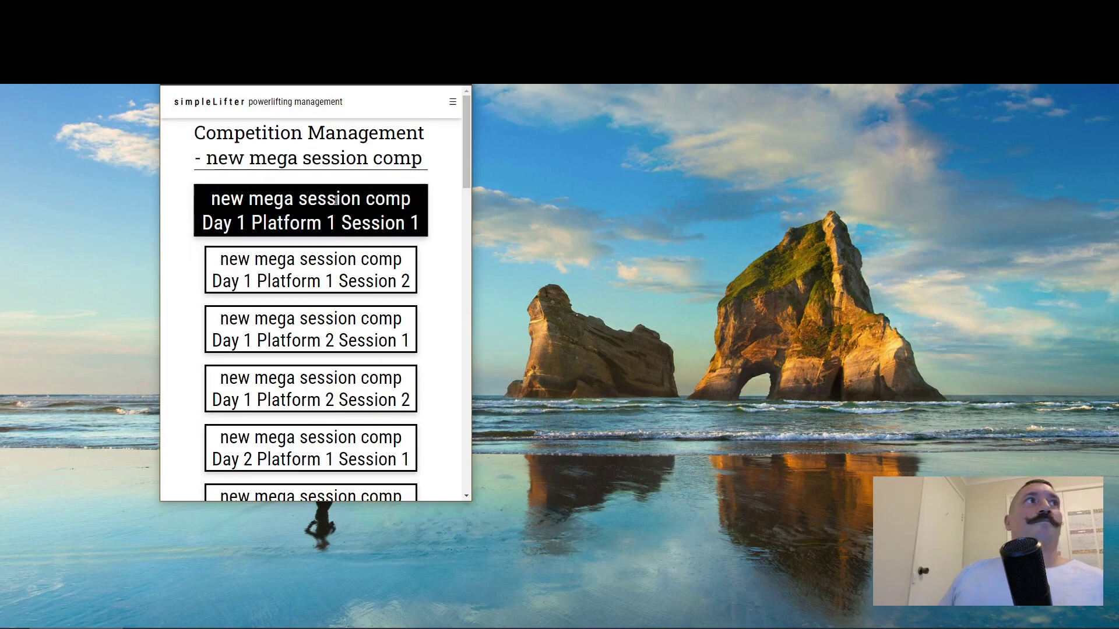
{"action": "scroll", "coordinate": [310, 269], "scroll_direction": "down", "scroll_amount": 1}
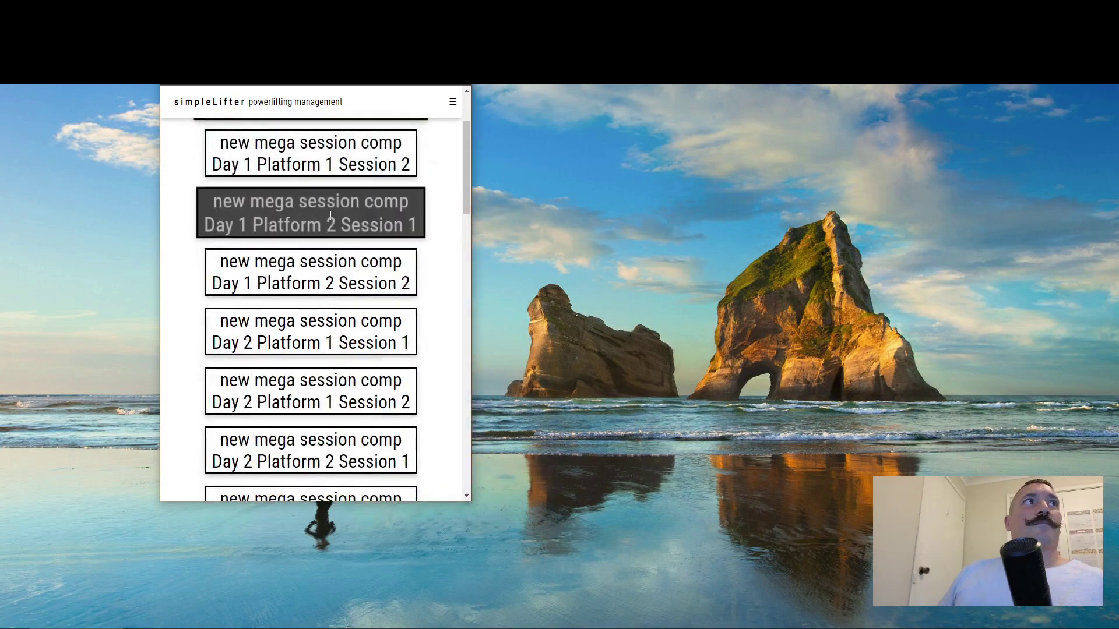
{"action": "scroll", "coordinate": [323, 279], "scroll_direction": "down", "scroll_amount": 6}
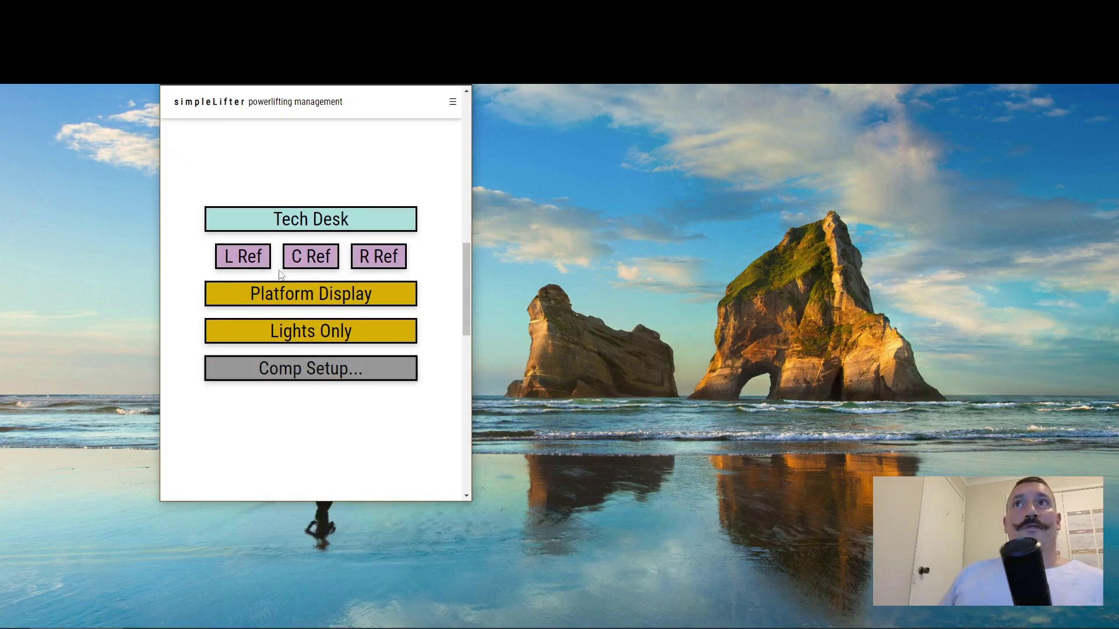
{"action": "left_click", "coordinate": [311, 261]}
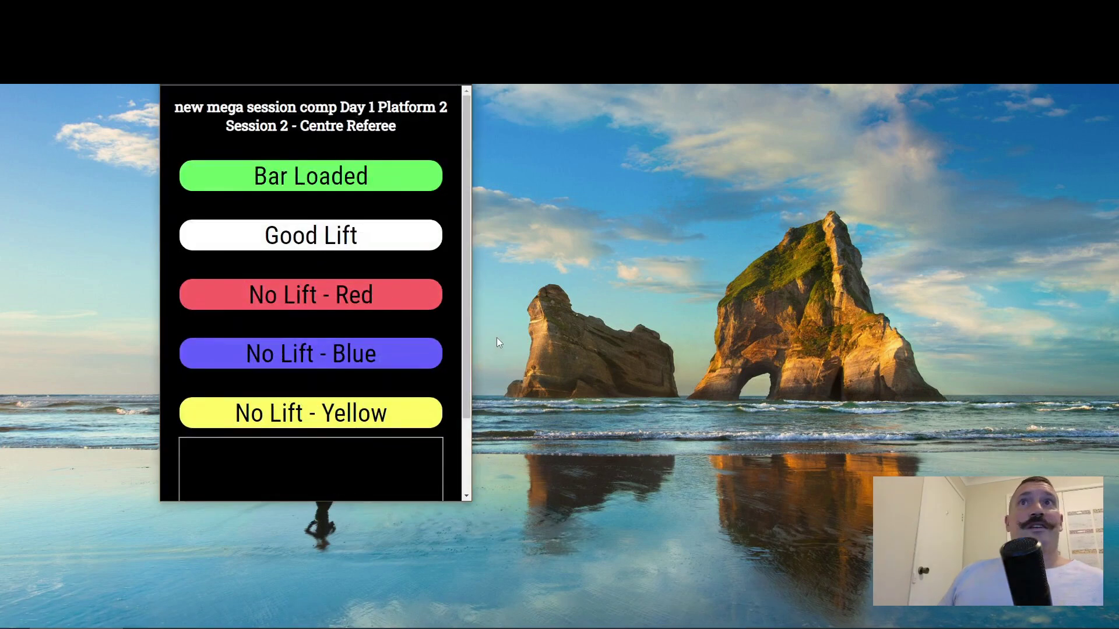
Step: Return to the session's Competition Management menu and maximise the window to full width
{"action": "scroll", "coordinate": [466, 350], "scroll_direction": "down", "scroll_amount": 1}
{"action": "scroll", "coordinate": [330, 353], "scroll_direction": "down", "scroll_amount": 1}
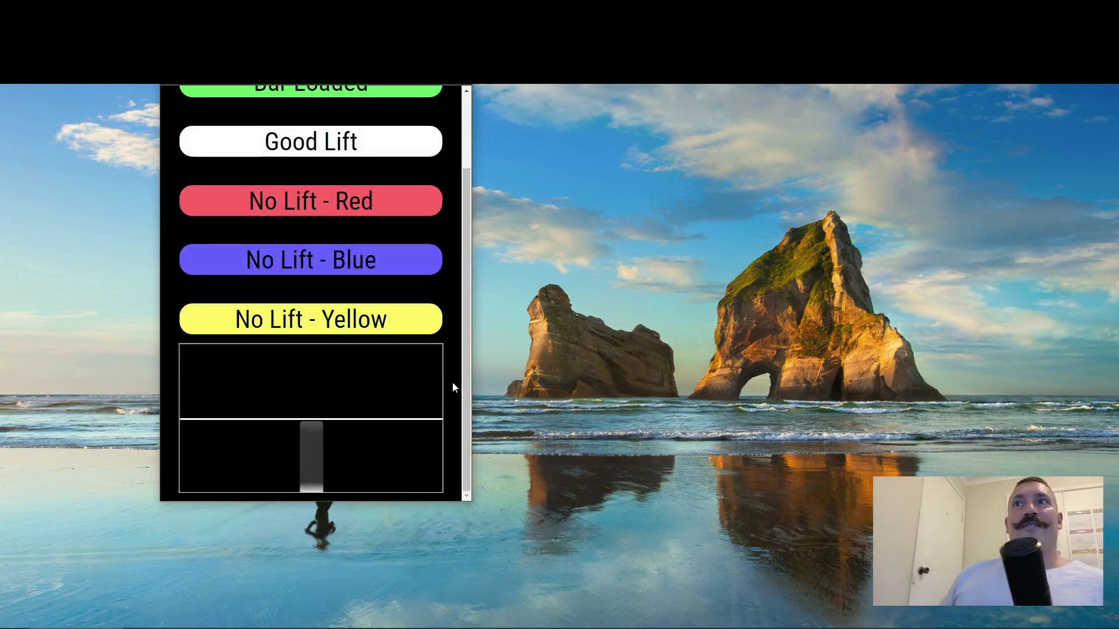
{"action": "scroll", "coordinate": [454, 387], "scroll_direction": "up", "scroll_amount": 2}
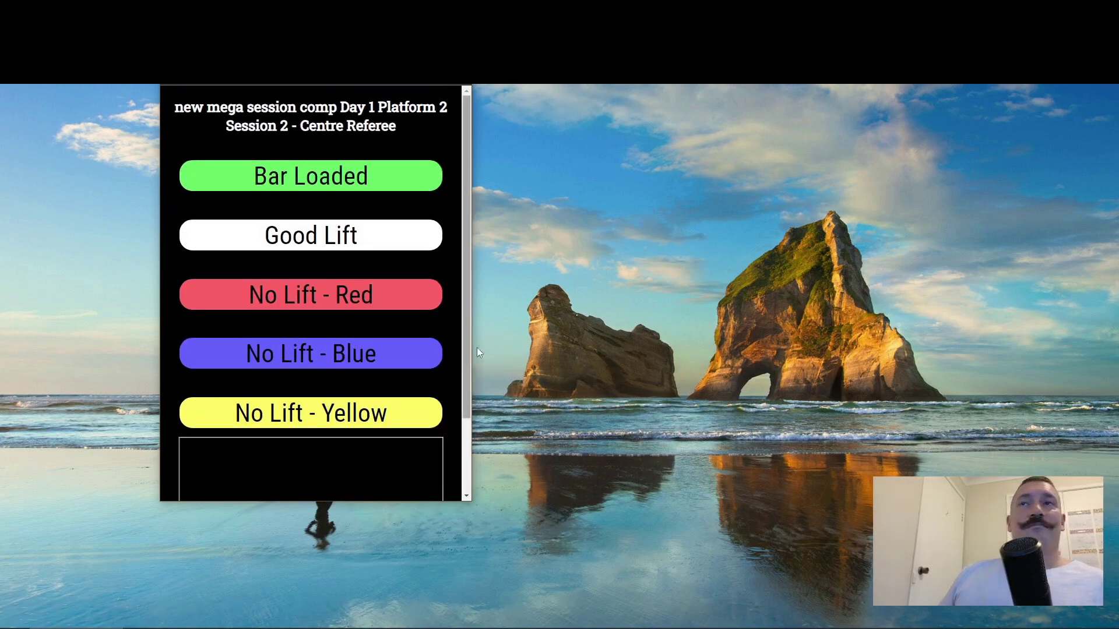
{"action": "left_click", "coordinate": [323, 186]}
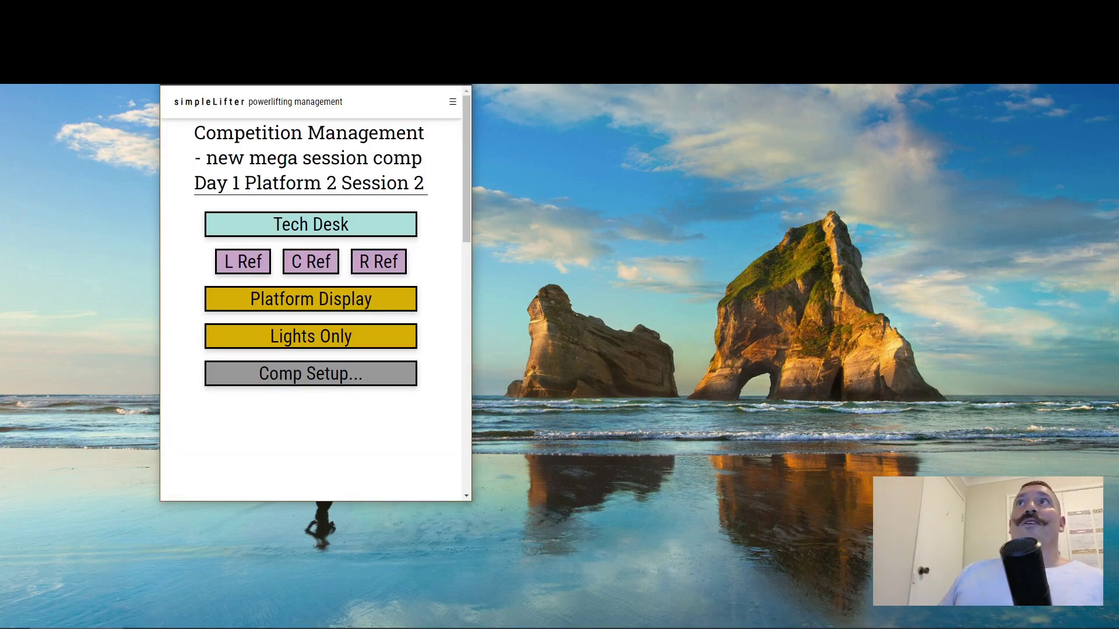
{"action": "key", "text": "super+Up"}
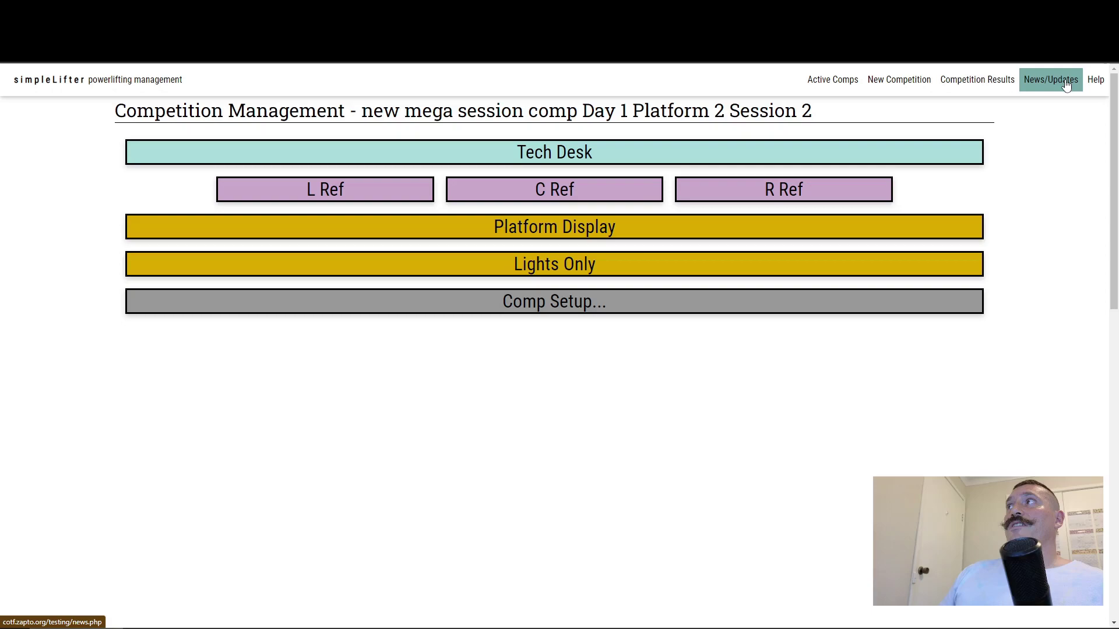
Step: Browse the News/Updates, Help and How To Guides pages, then return to the simpleLifter home page
{"action": "left_click", "coordinate": [1066, 85]}
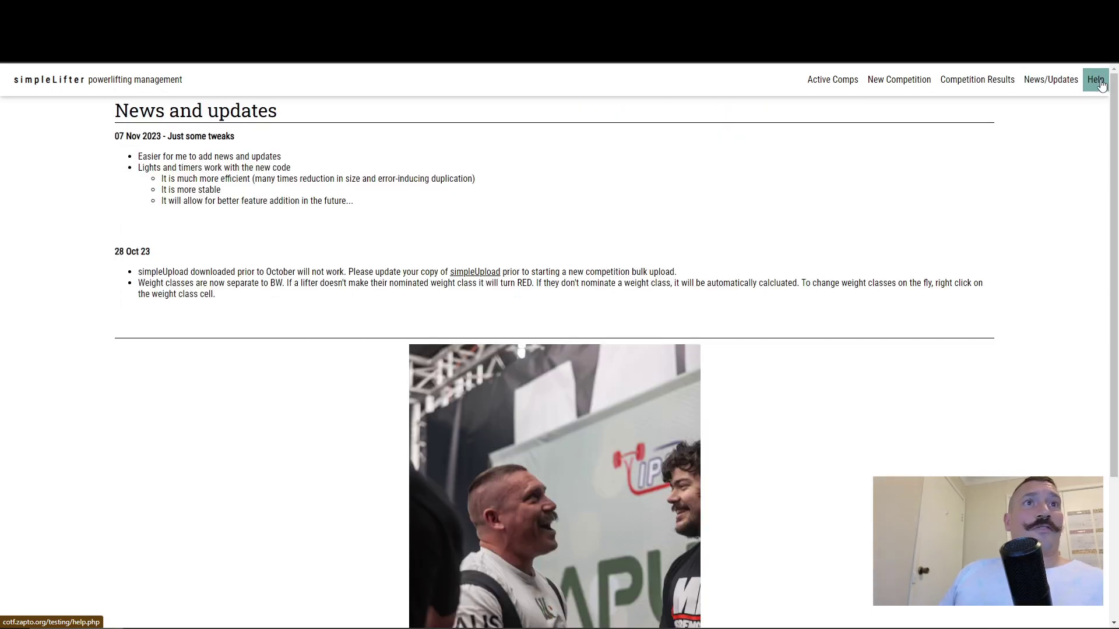
{"action": "left_click", "coordinate": [1096, 80]}
{"action": "scroll", "coordinate": [198, 434], "scroll_direction": "down", "scroll_amount": 6}
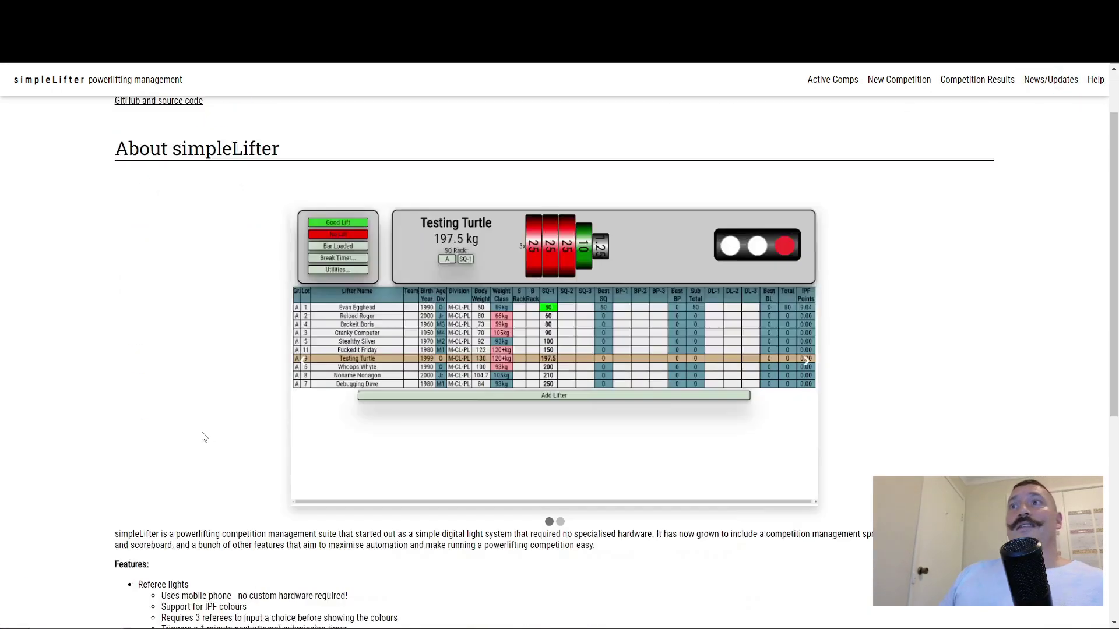
{"action": "scroll", "coordinate": [201, 417], "scroll_direction": "up", "scroll_amount": 7}
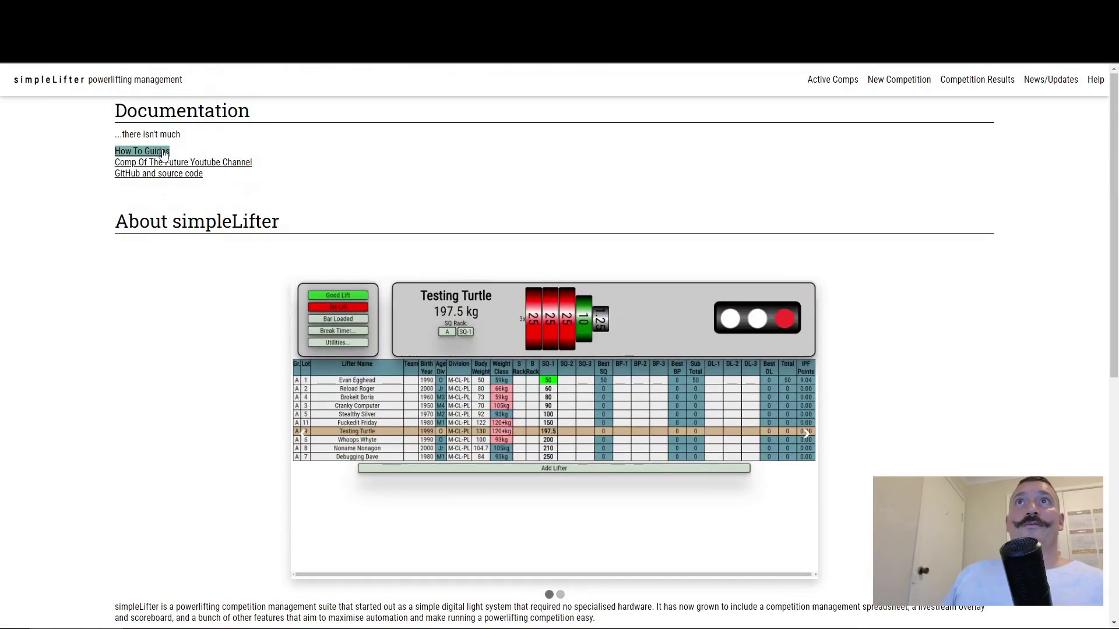
{"action": "left_click", "coordinate": [159, 153]}
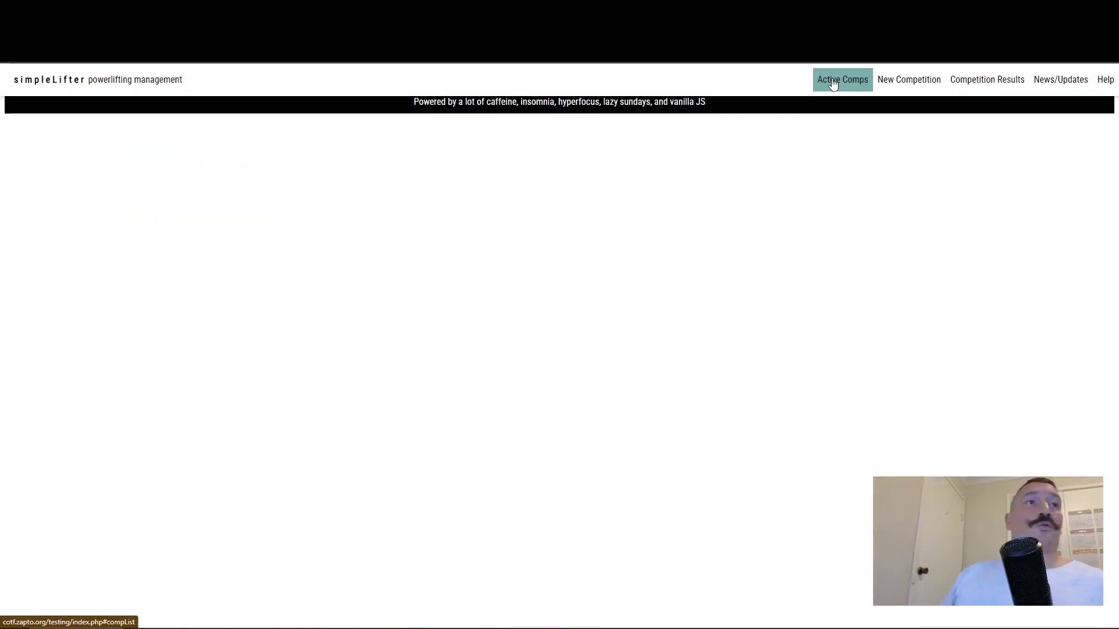
{"action": "left_click", "coordinate": [105, 82]}
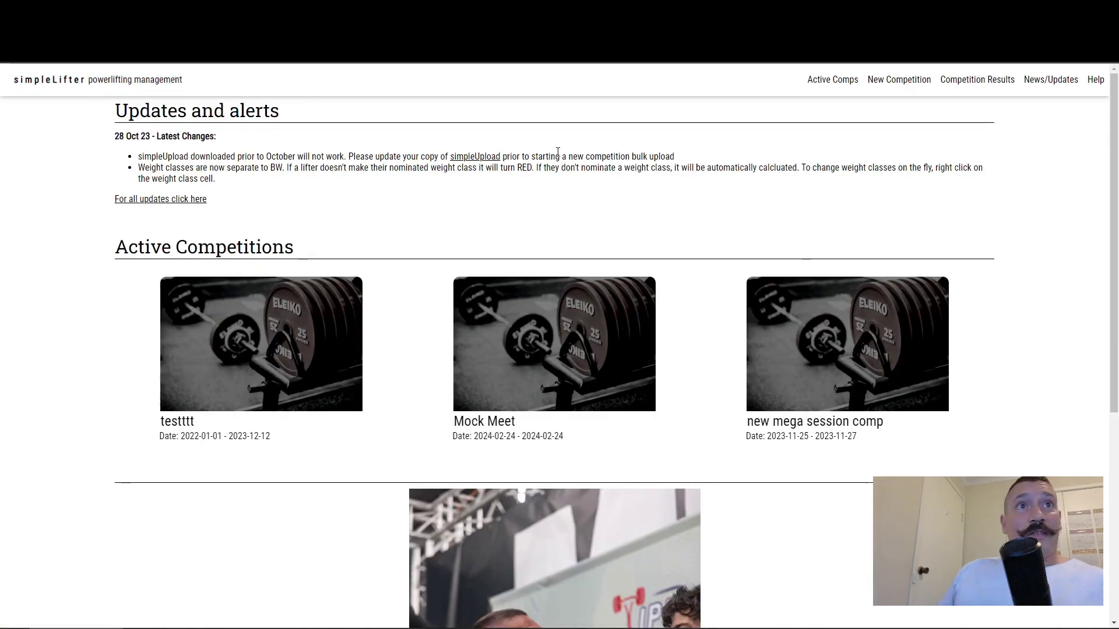
Step: Open Archived Competition Results and filter the list by act, then nsw, then qld
{"action": "left_click", "coordinate": [978, 83]}
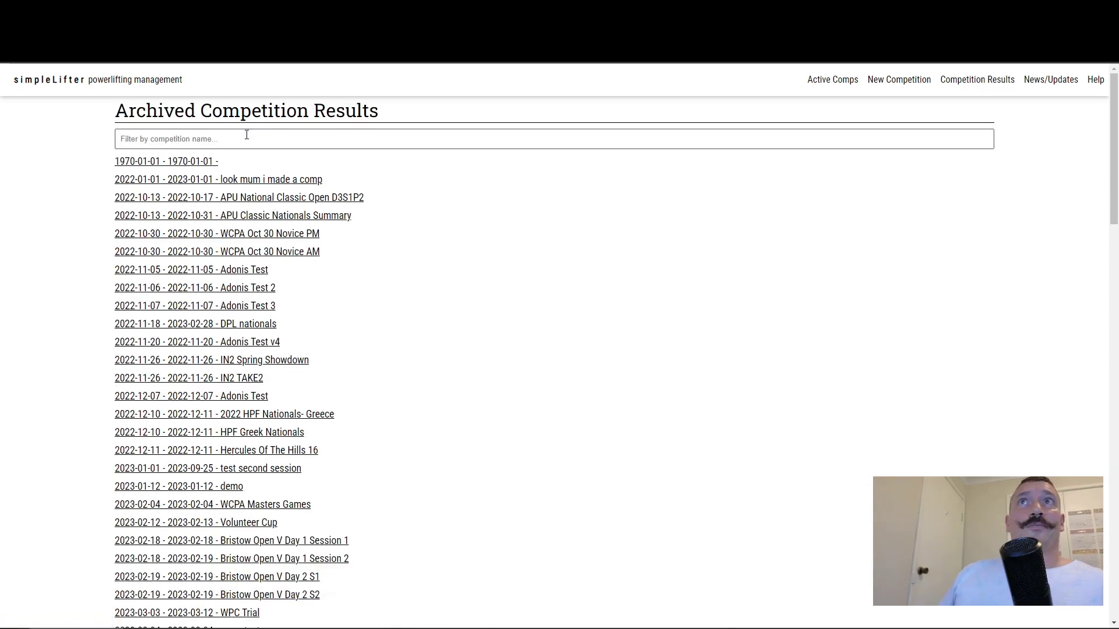
{"action": "left_click", "coordinate": [247, 138]}
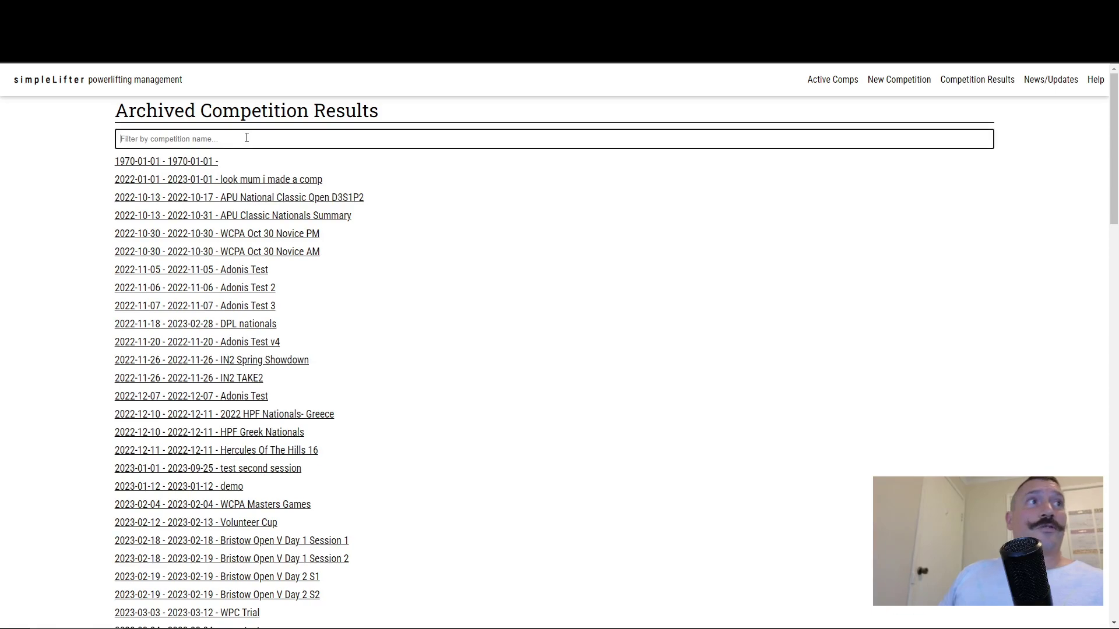
{"action": "mouse_move", "coordinate": [1113, 155]}
{"action": "left_mouse_down"}
{"action": "mouse_move", "coordinate": [1106, 554]}
{"action": "mouse_move", "coordinate": [1112, 146]}
{"action": "left_mouse_up"}
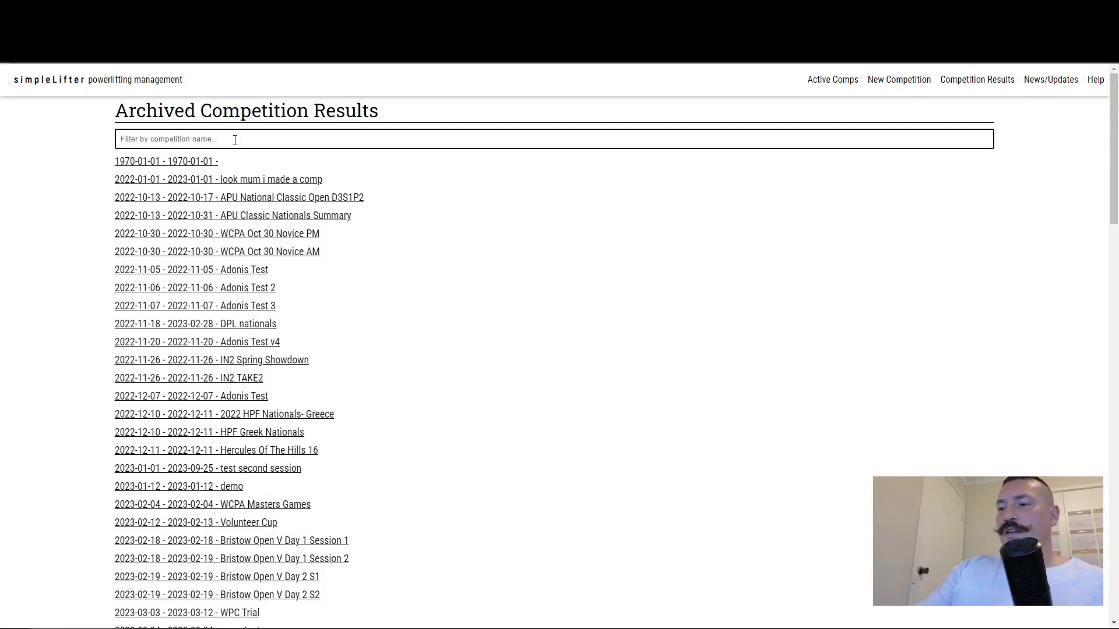
{"action": "type", "text": "act"}
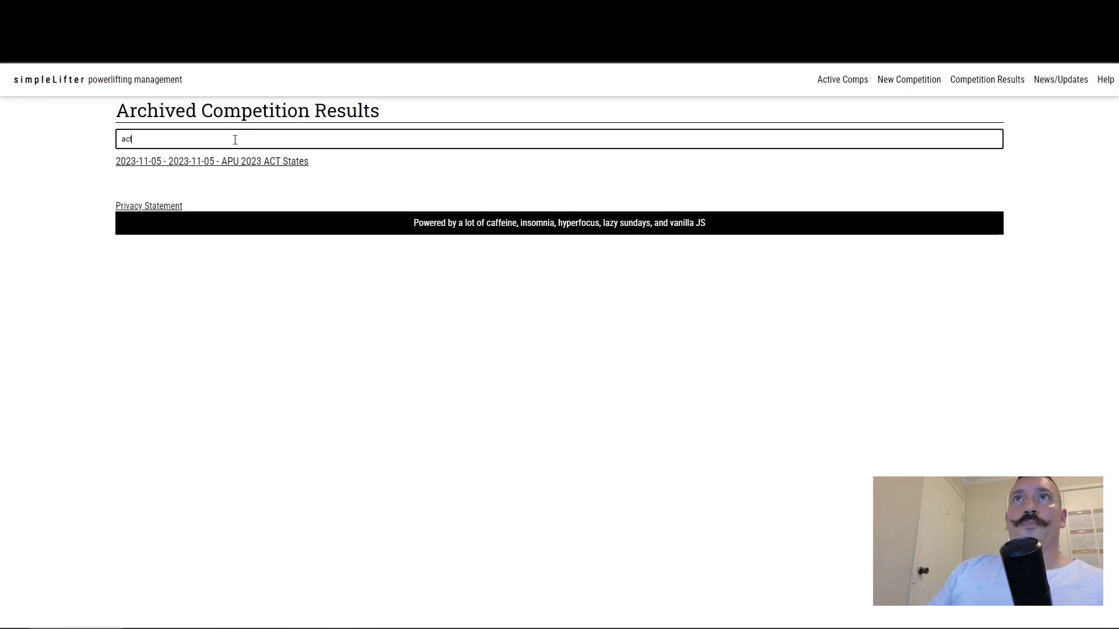
{"action": "key", "text": "ctrl+a"}
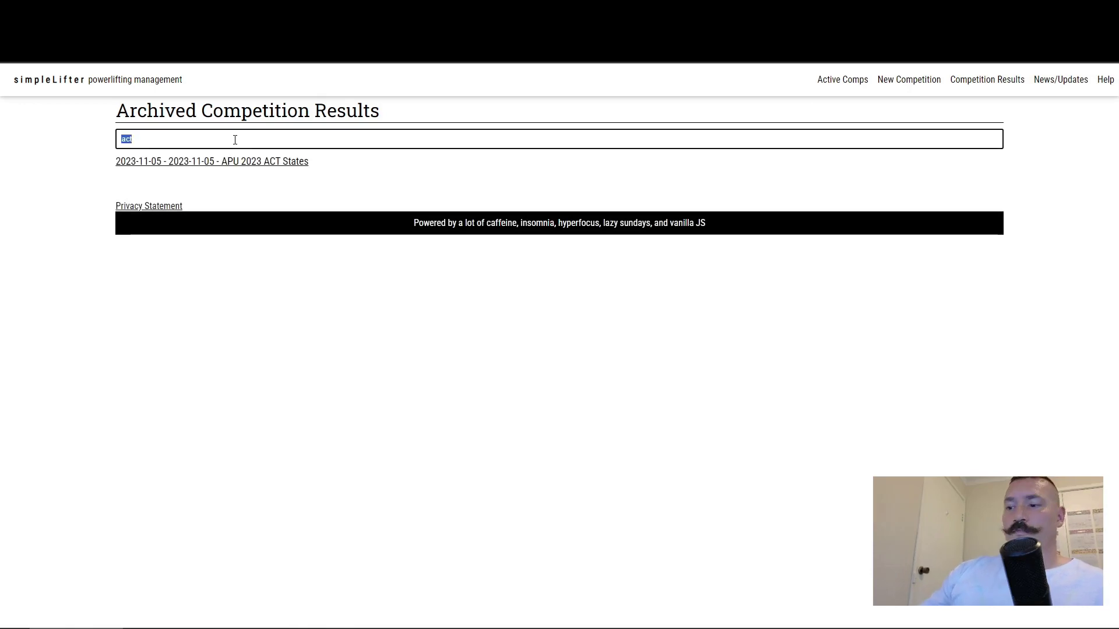
{"action": "type", "text": "nsw"}
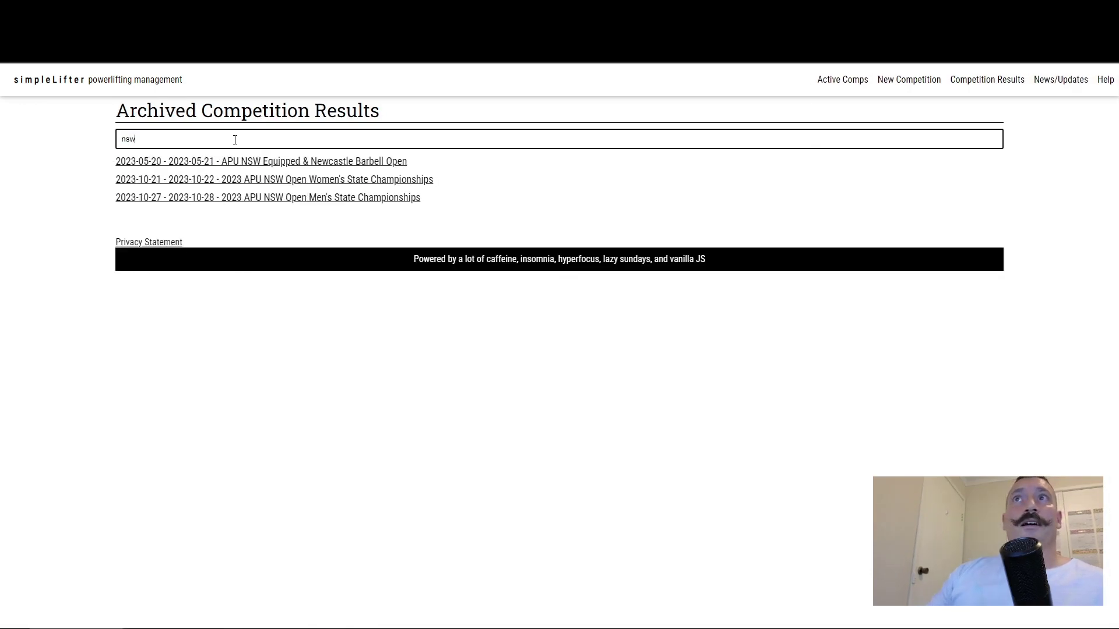
{"action": "key", "text": "ctrl+a"}
{"action": "type", "text": "qld"}
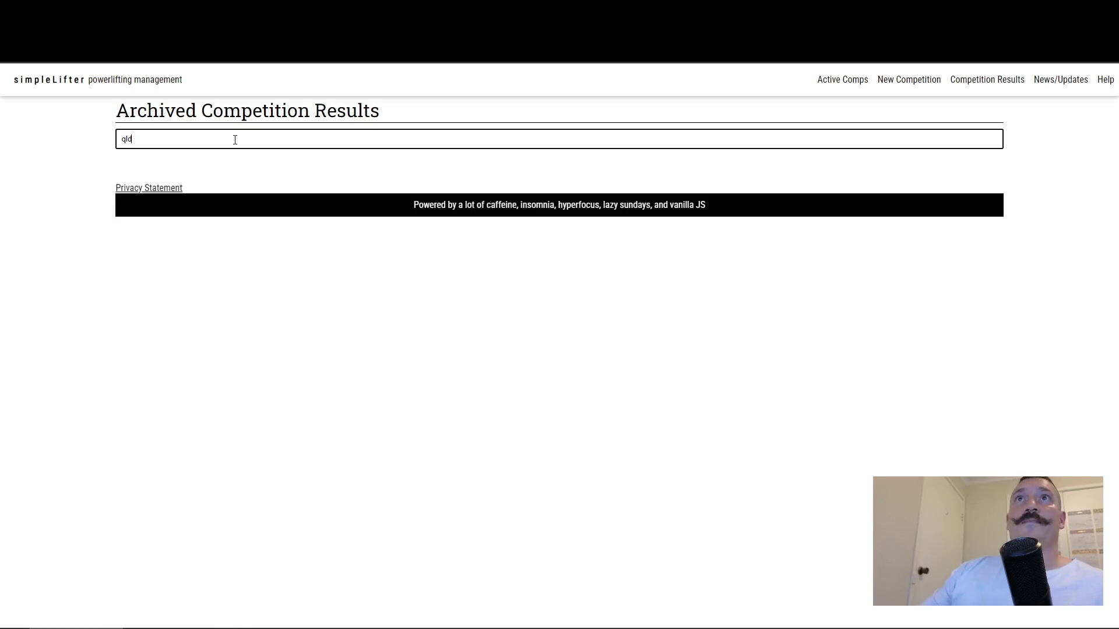
Step: Clear the filter, try apu and wcp, then filter the archive by 2023-04
{"action": "key", "text": "ctrl+a"}
{"action": "key", "text": "BackSpace"}
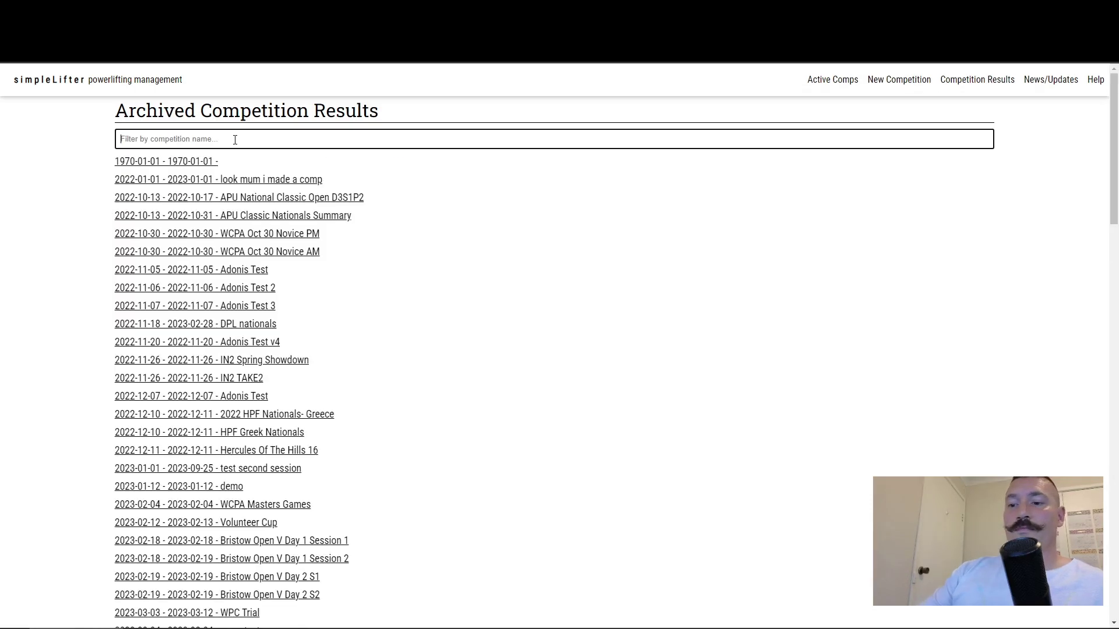
{"action": "type", "text": "apu"}
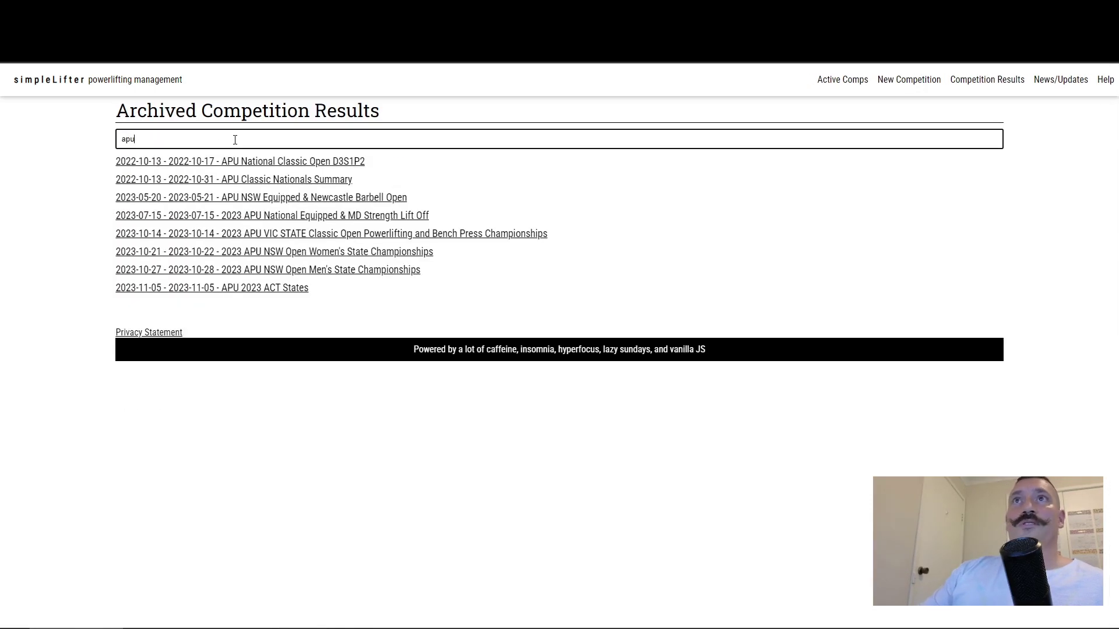
{"action": "key", "text": "ctrl+a"}
{"action": "type", "text": "wcp"}
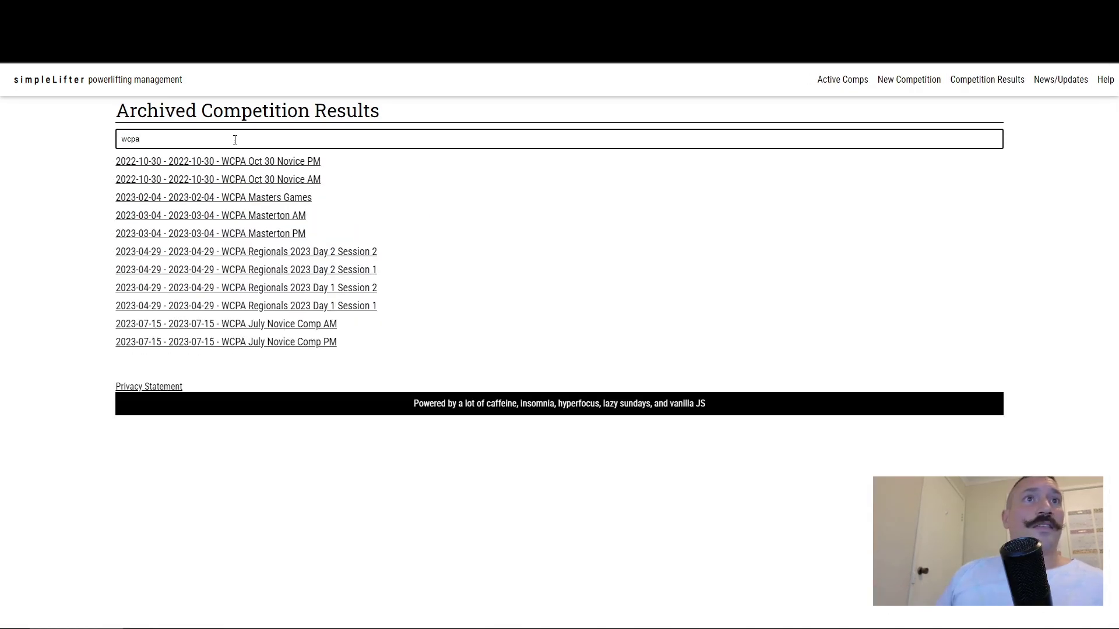
{"action": "key", "text": "ctrl+a"}
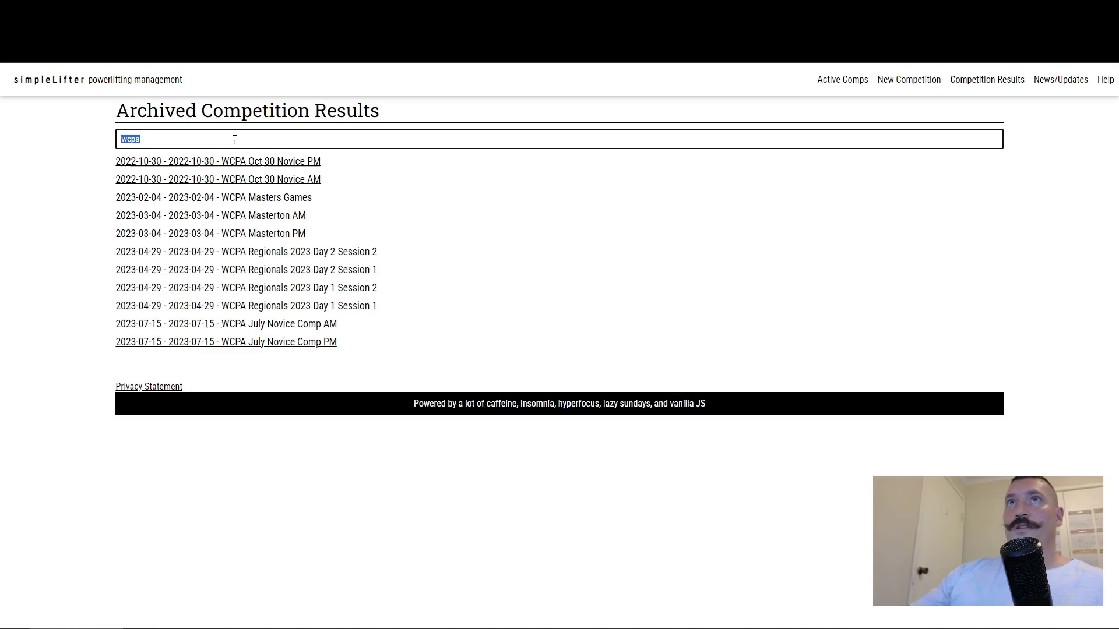
{"action": "key", "text": "BackSpace"}
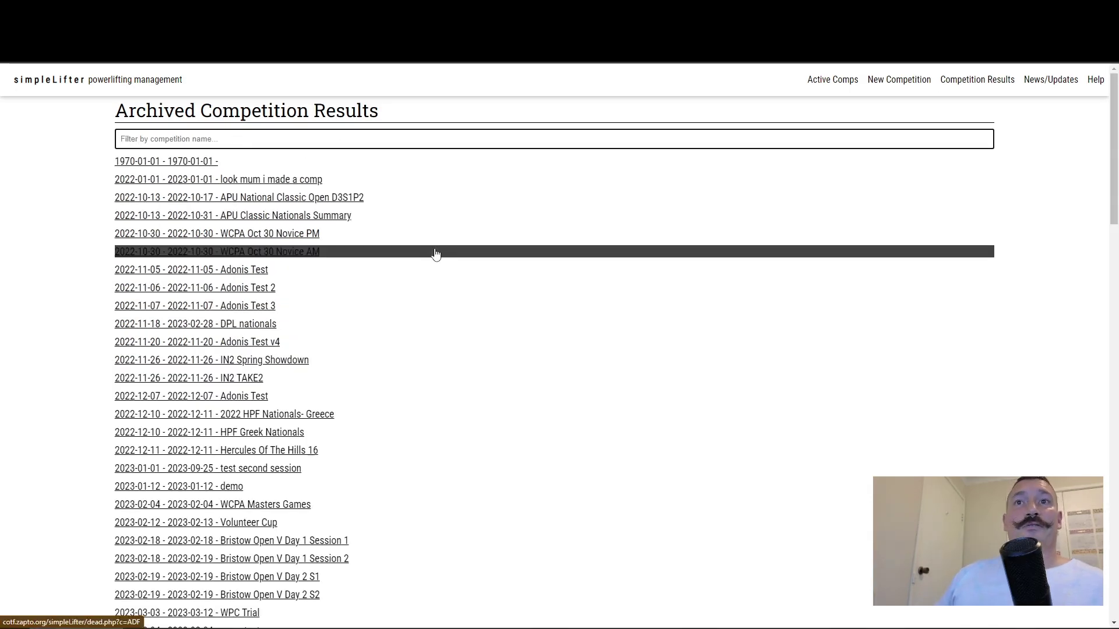
{"action": "type", "text": "202"}
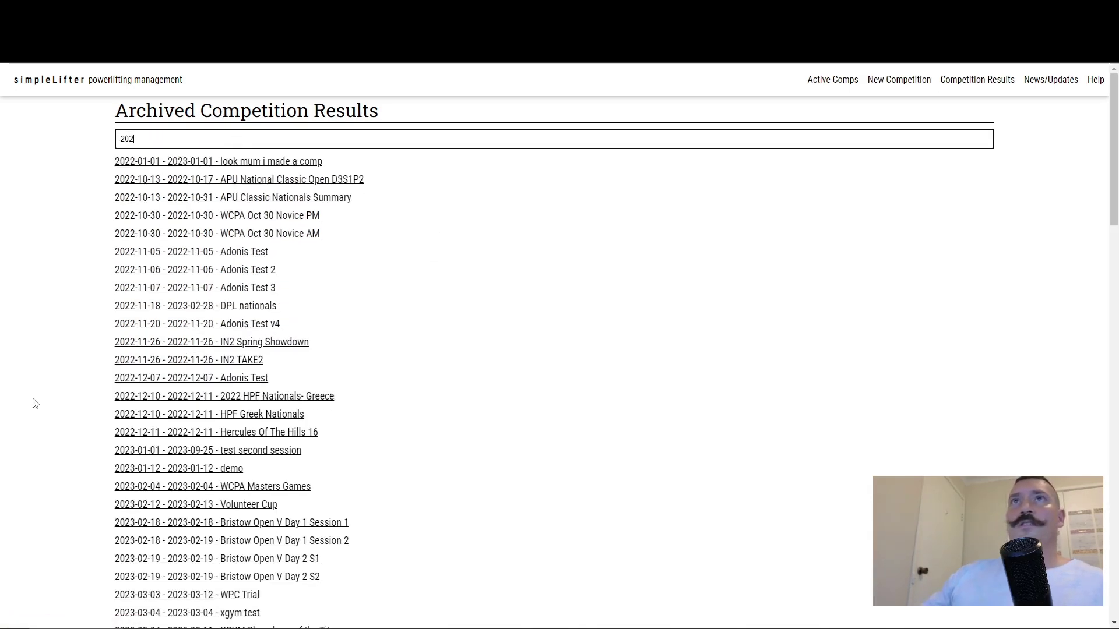
{"action": "type", "text": "3-0"}
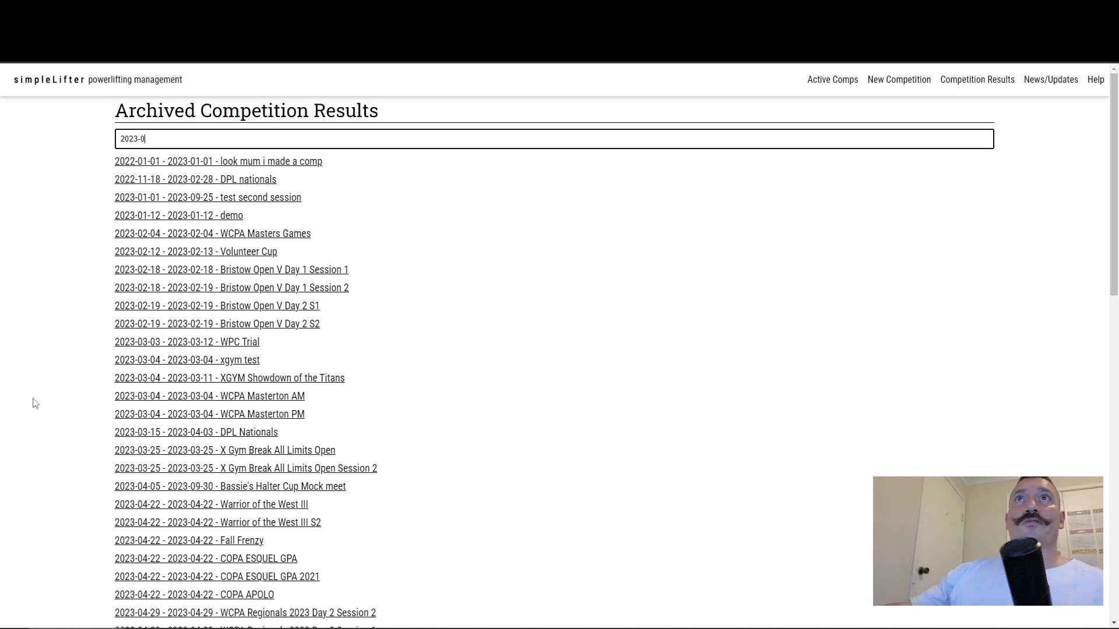
{"action": "type", "text": "4"}
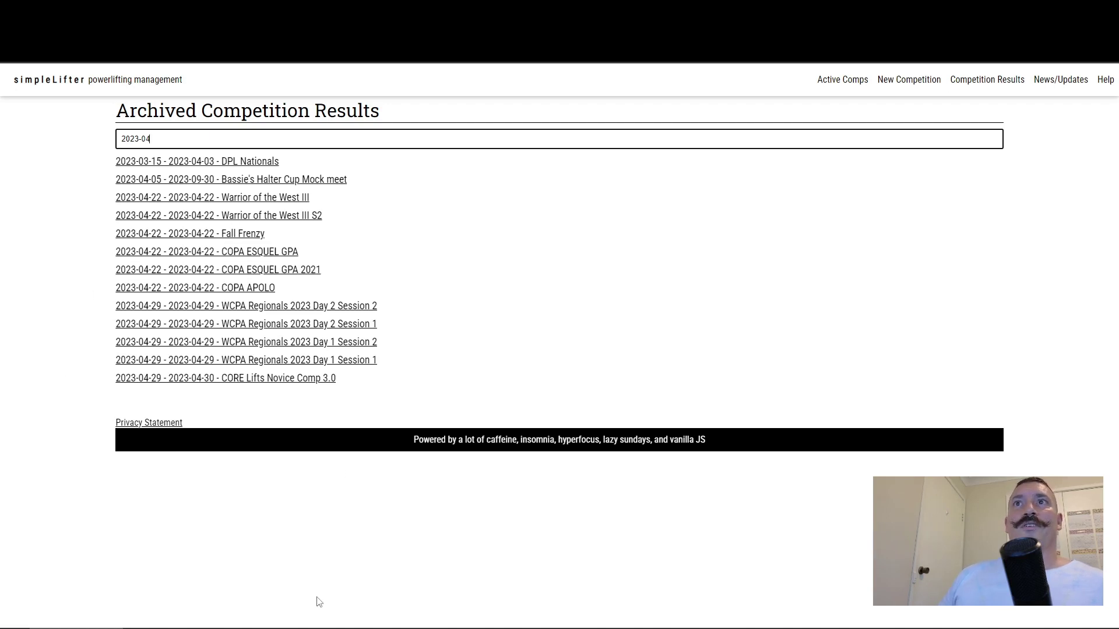
Step: Finish editing the competition results filter
{"action": "left_click", "coordinate": [339, 525]}
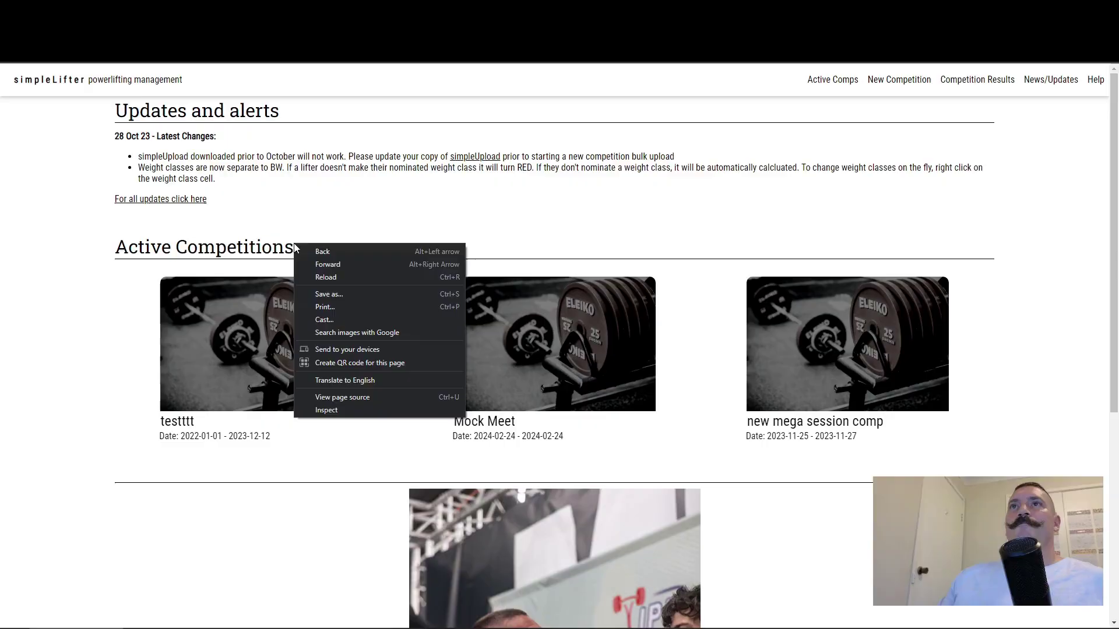
Step: Dismiss the right-click context menu on the home page
{"action": "left_click", "coordinate": [92, 229]}
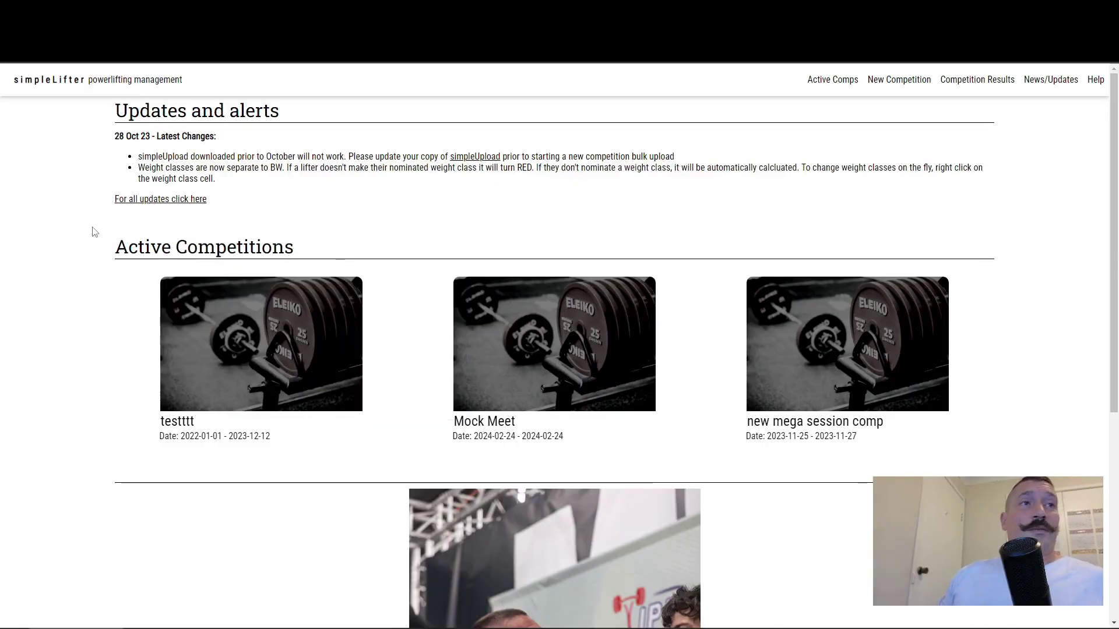